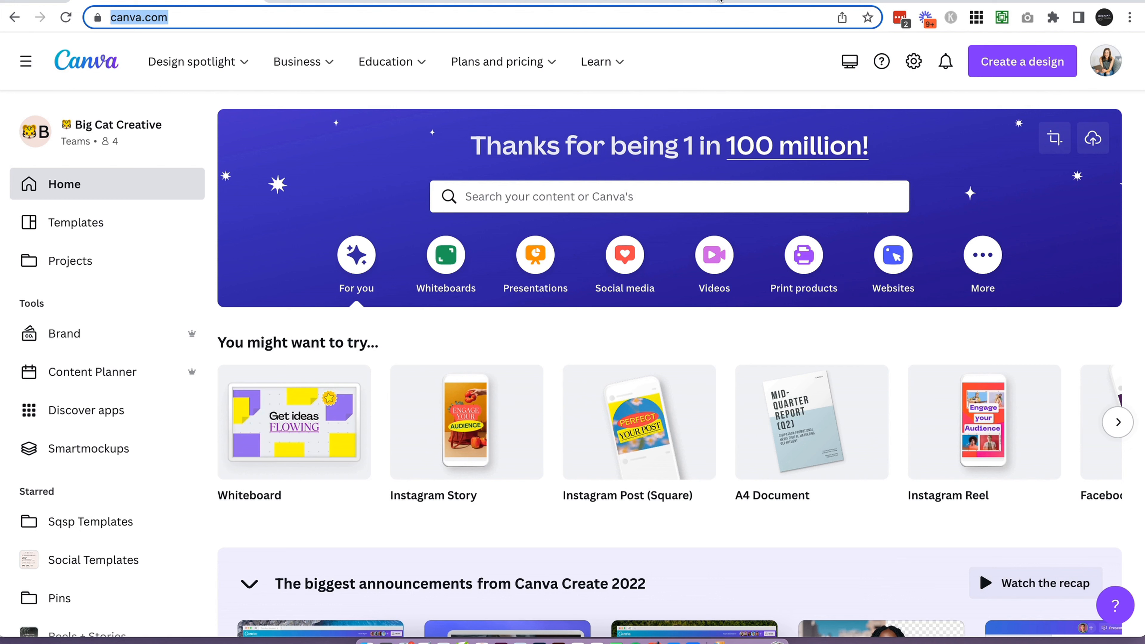
Create a new custom-size design 1080 px wide and 1920 px high
{"action": "left_click", "coordinate": [795, 103]}
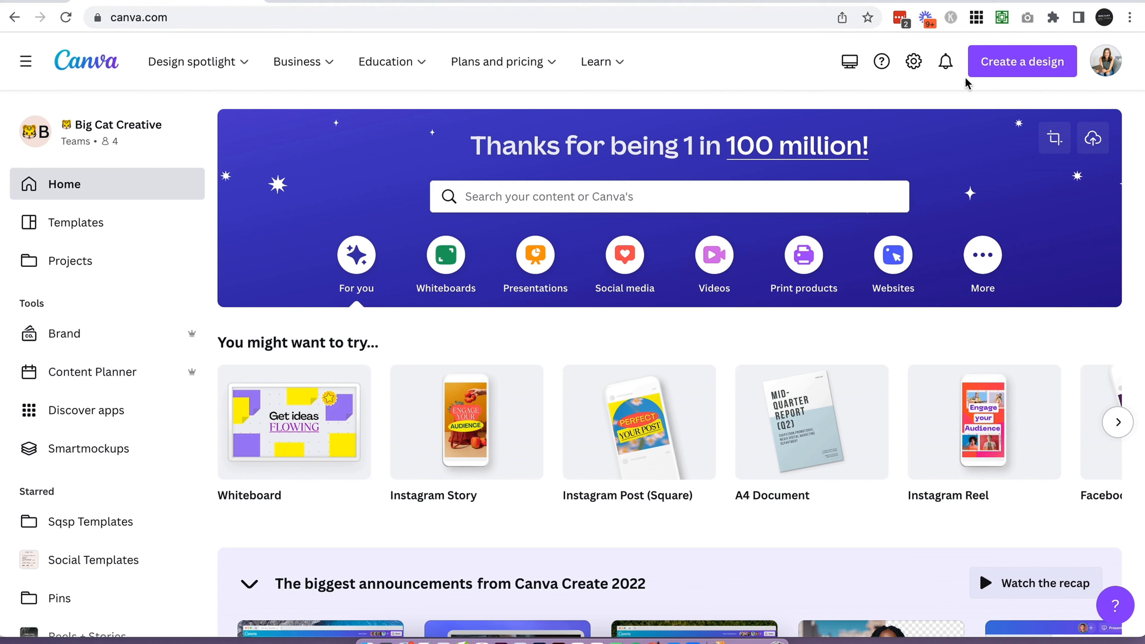
{"action": "left_click", "coordinate": [1035, 64]}
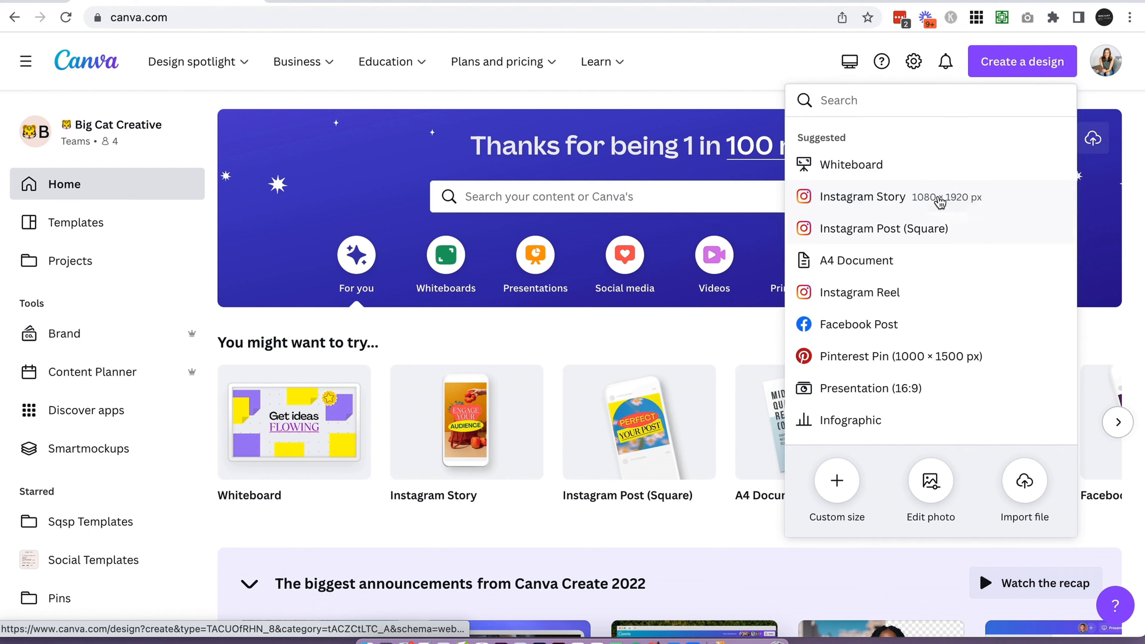
{"action": "left_click", "coordinate": [839, 505]}
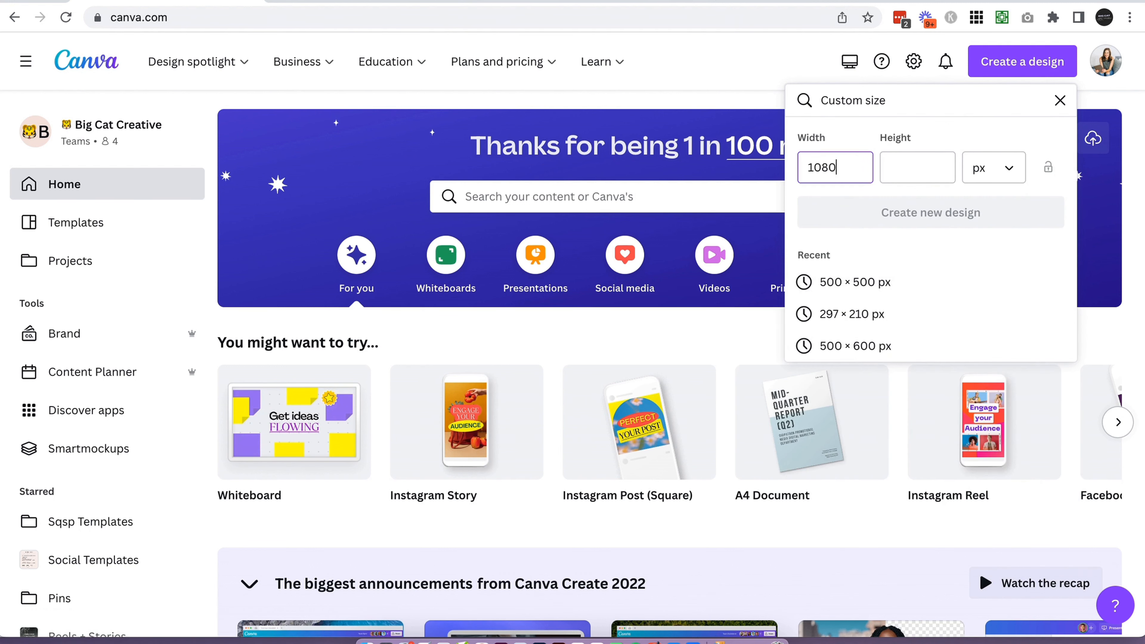
{"action": "type", "text": "1920"}
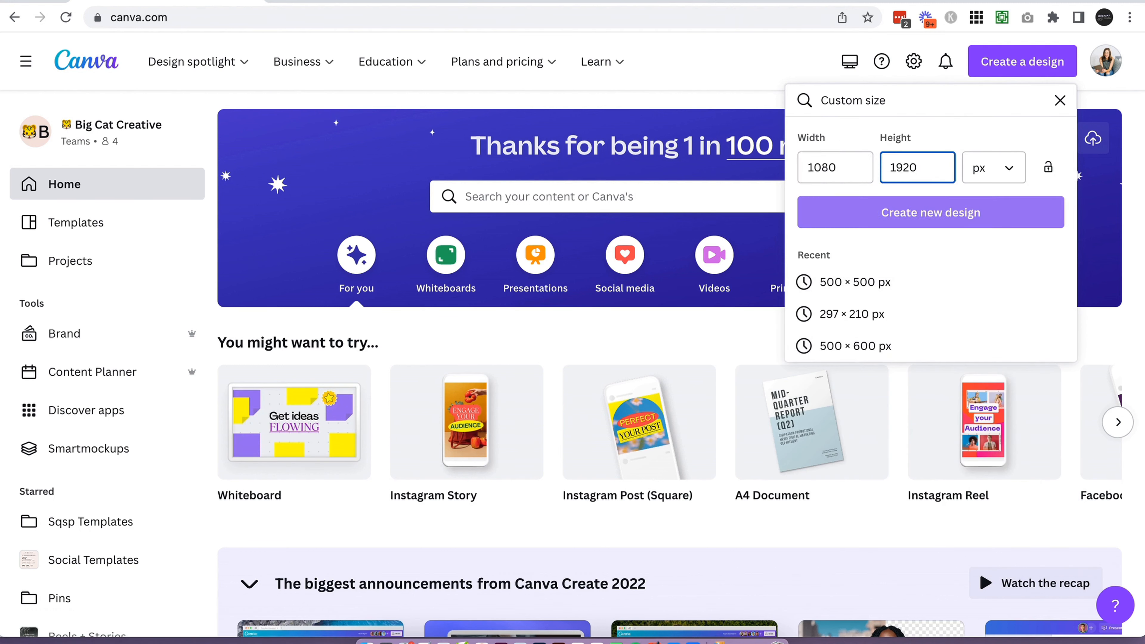
{"action": "left_click", "coordinate": [952, 219]}
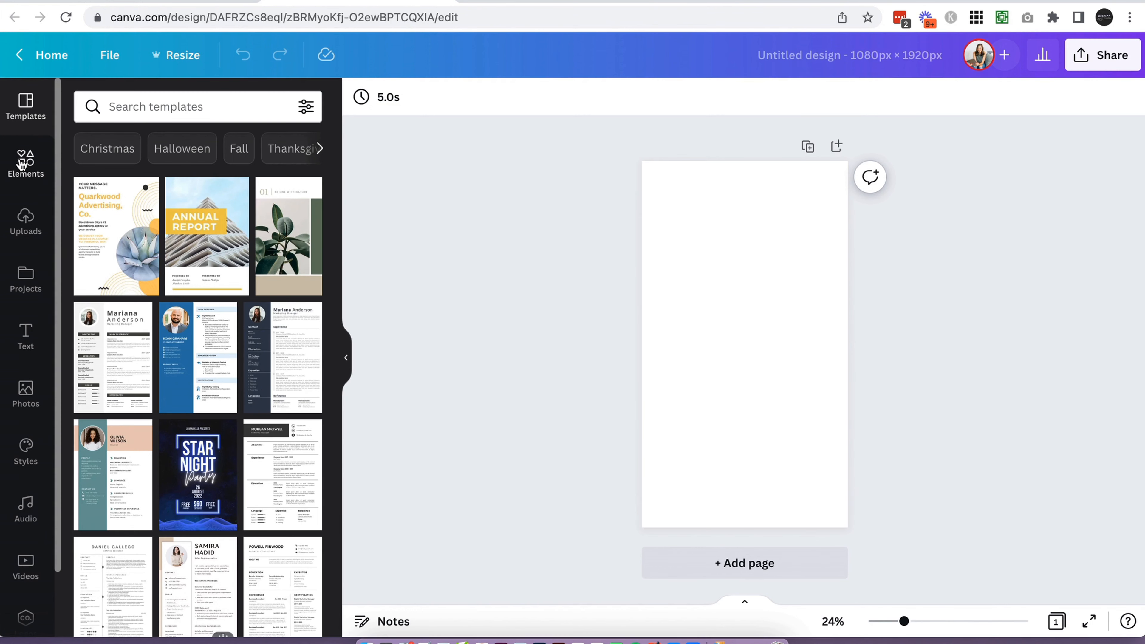
Search the templates for "reel" and look through the available designs
{"action": "left_click", "coordinate": [130, 107]}
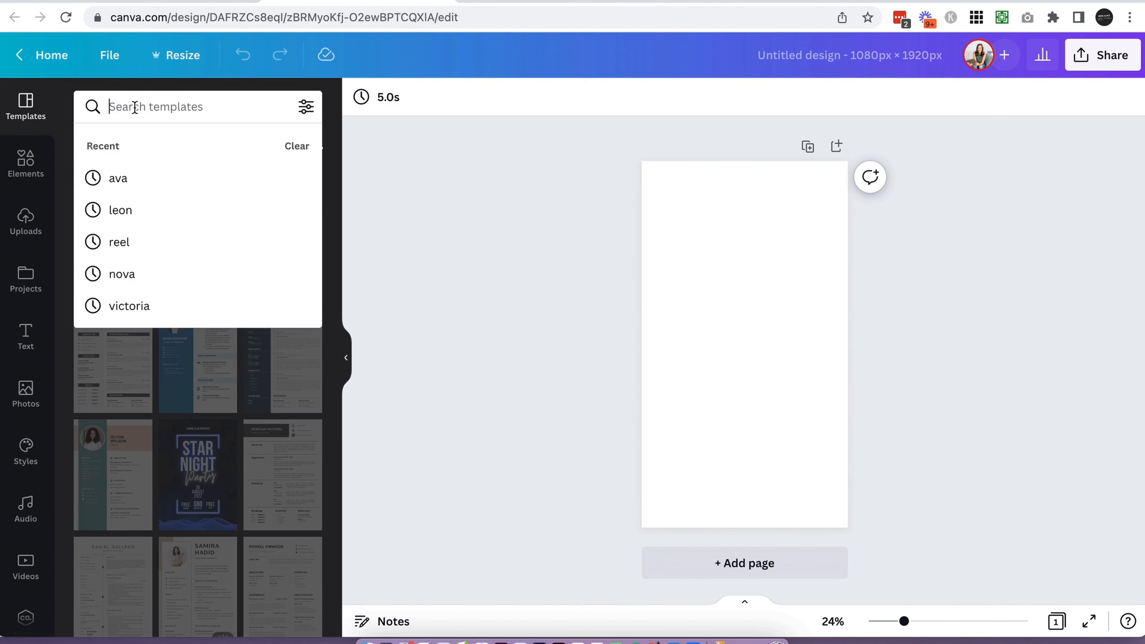
{"action": "type", "text": "reel"}
{"action": "key", "text": "Return"}
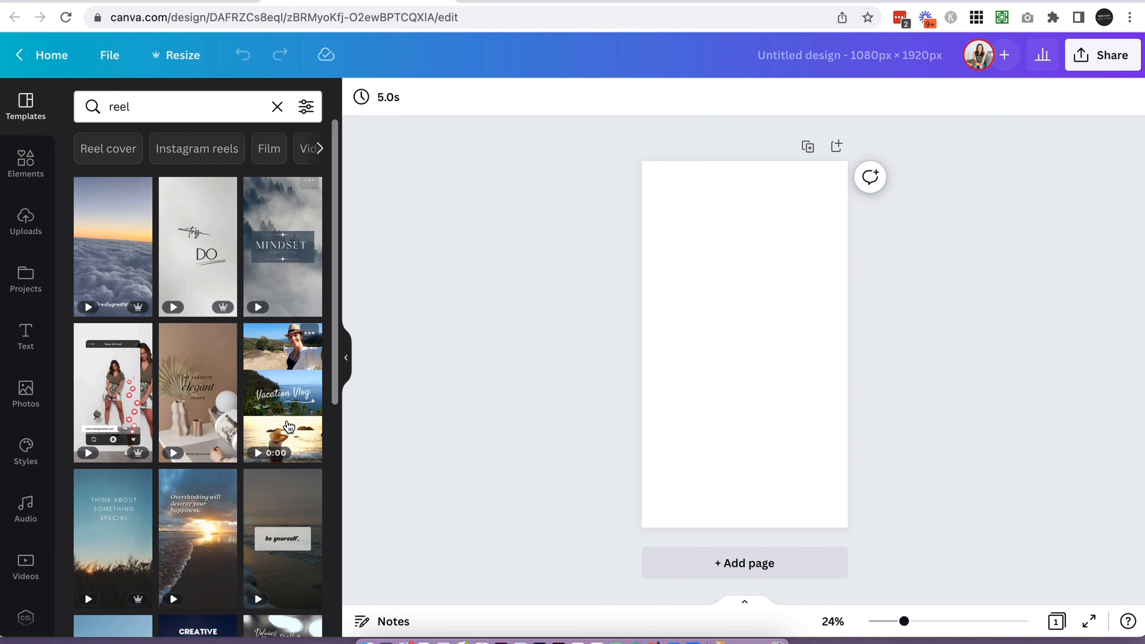
{"action": "scroll", "coordinate": [288, 426], "scroll_direction": "down", "scroll_amount": 5}
{"action": "scroll", "coordinate": [289, 426], "scroll_direction": "down", "scroll_amount": 5}
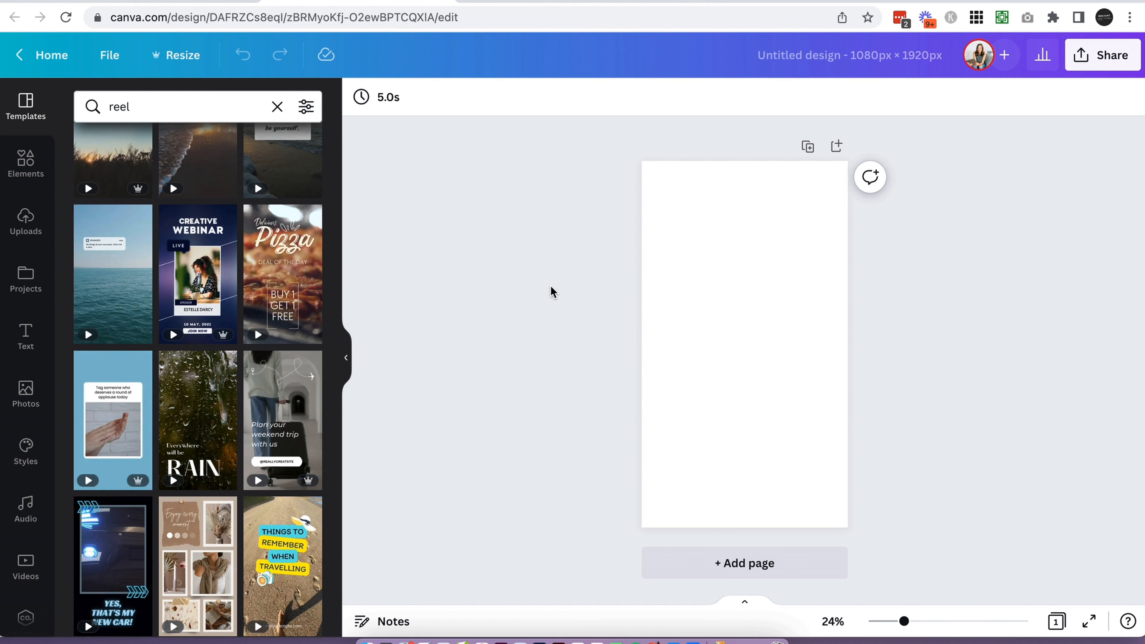
Switch to the GIPHY website and open the full collection of trending GIFs
{"action": "left_click", "coordinate": [528, 4]}
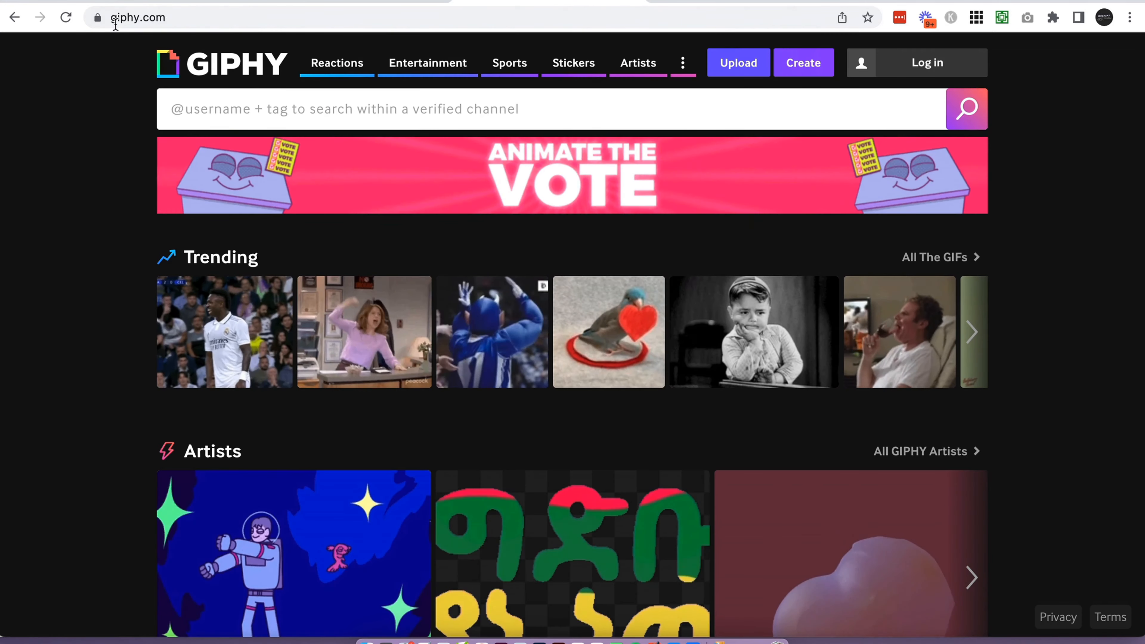
{"action": "left_click", "coordinate": [113, 17]}
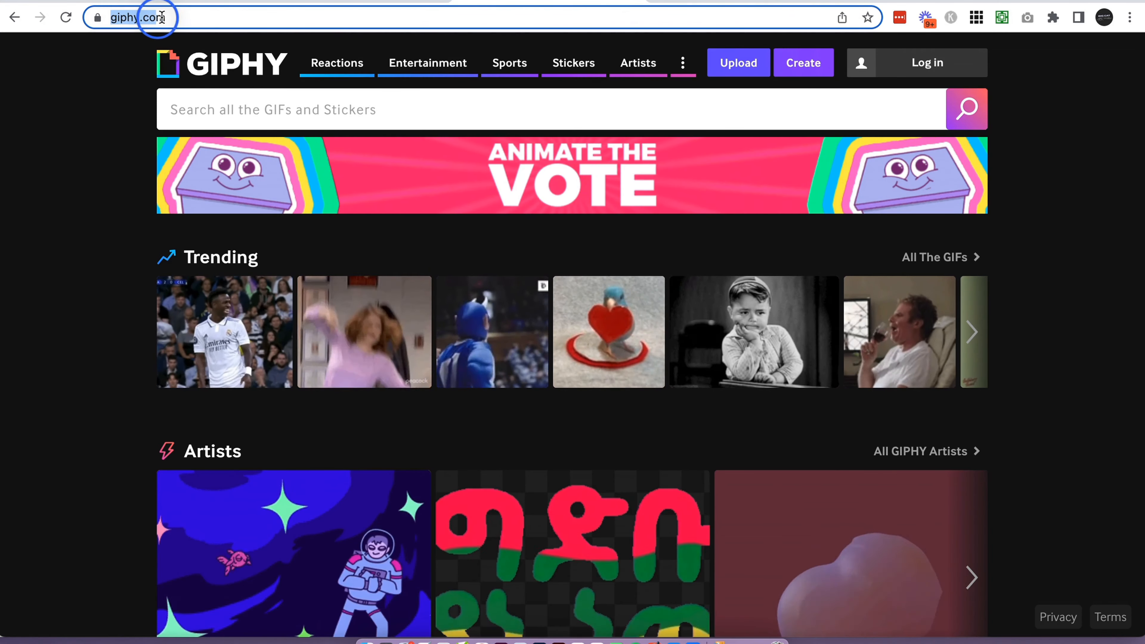
{"action": "left_click", "coordinate": [119, 195]}
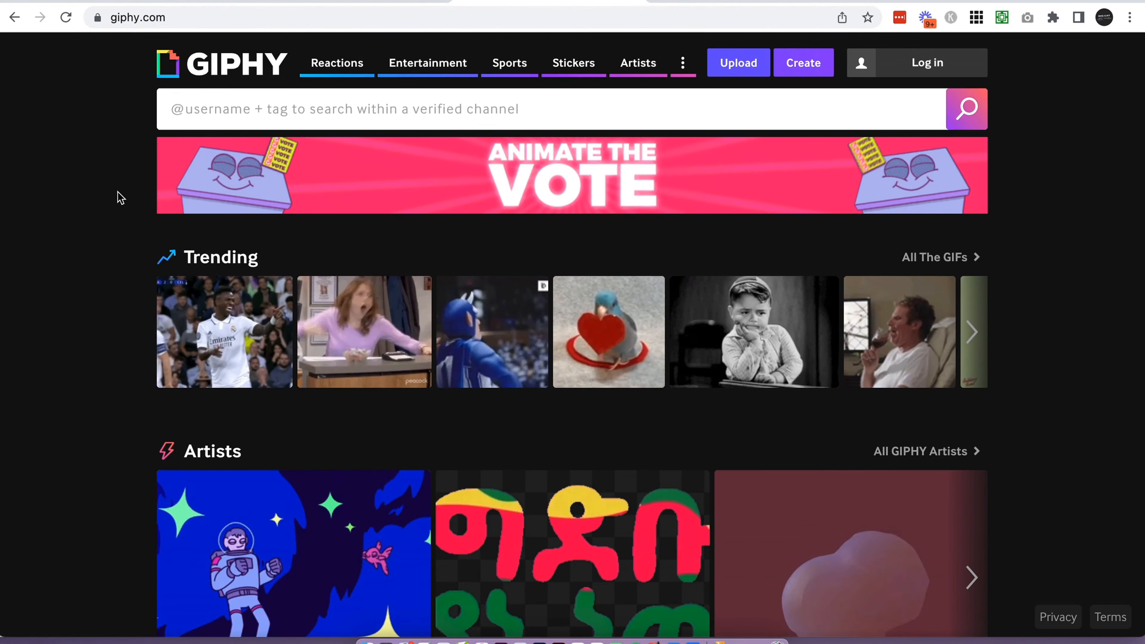
{"action": "scroll", "coordinate": [119, 196], "scroll_direction": "down", "scroll_amount": 5}
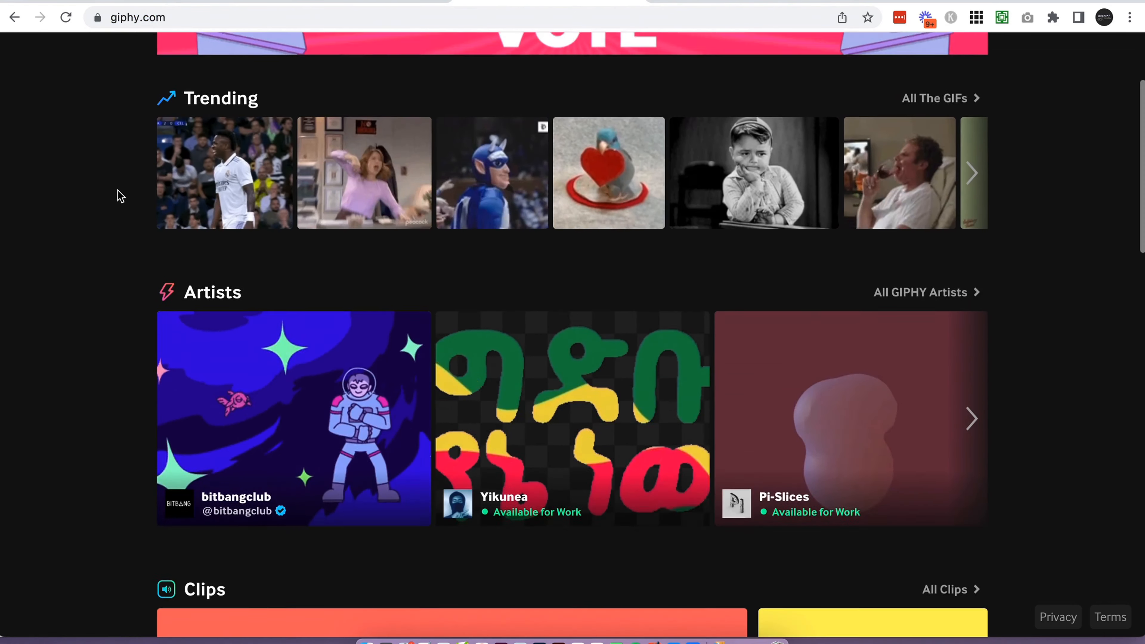
{"action": "scroll", "coordinate": [118, 195], "scroll_direction": "down", "scroll_amount": 3}
{"action": "scroll", "coordinate": [115, 192], "scroll_direction": "up", "scroll_amount": 10}
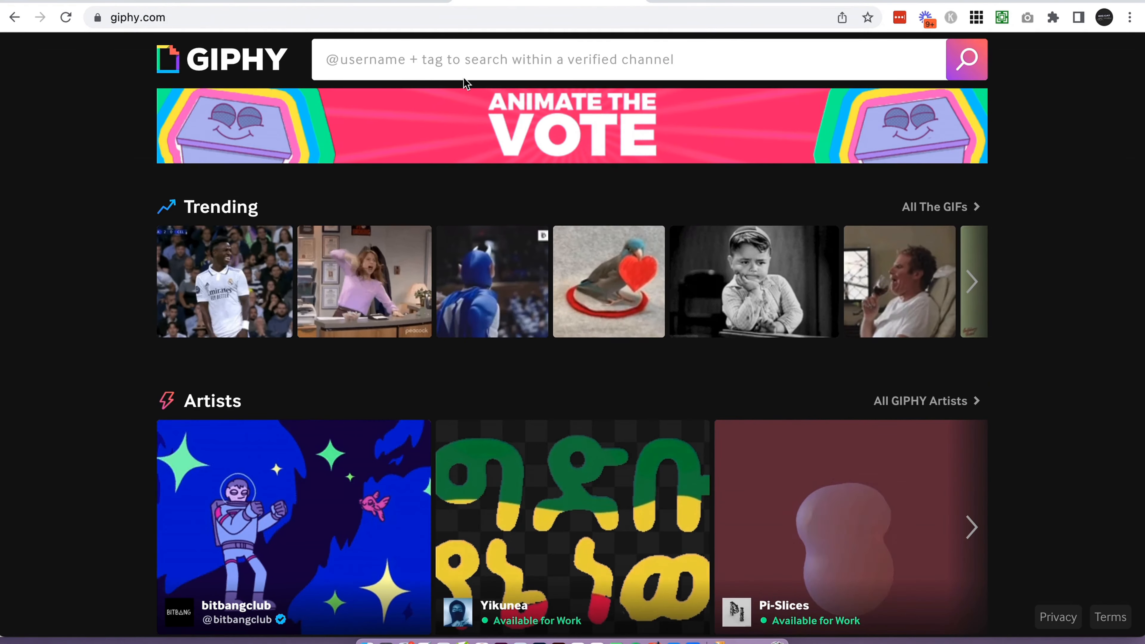
{"action": "left_click", "coordinate": [927, 206]}
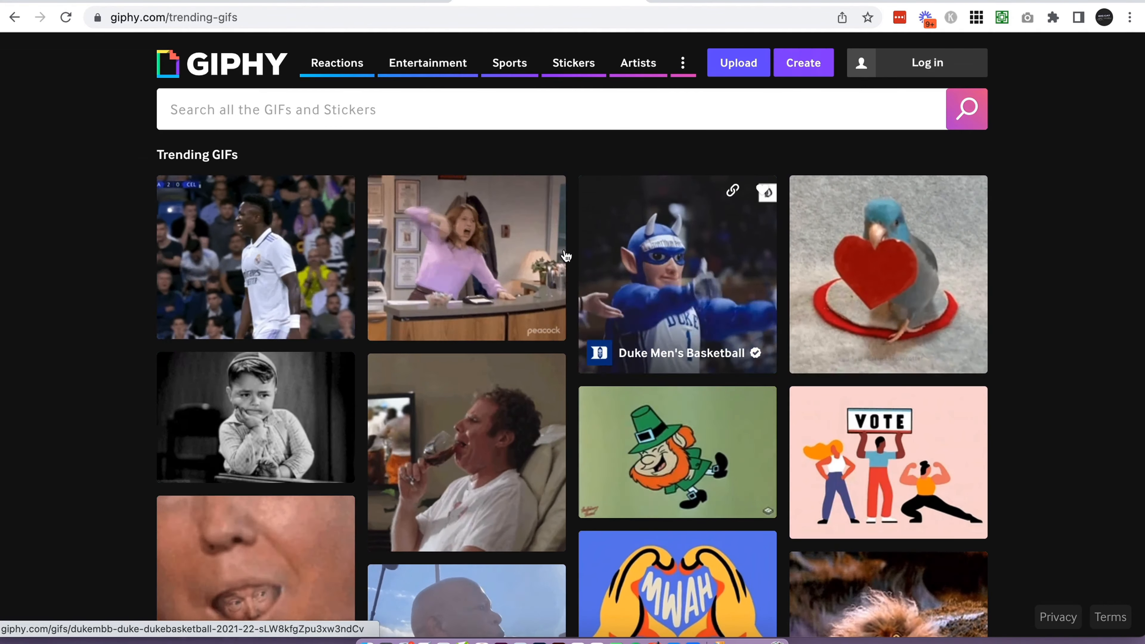
Open The Office GIF of the woman in the purple sweater and save it to the Desktop as "GIF"
{"action": "left_click", "coordinate": [496, 230]}
{"action": "right_click", "coordinate": [577, 231]}
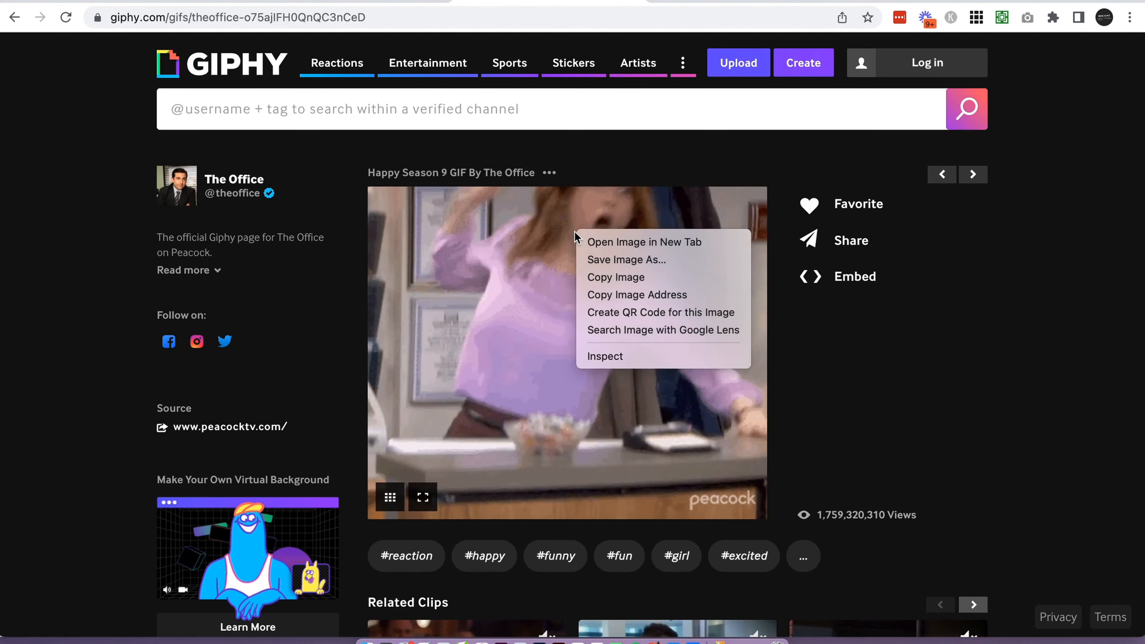
{"action": "left_click", "coordinate": [633, 262]}
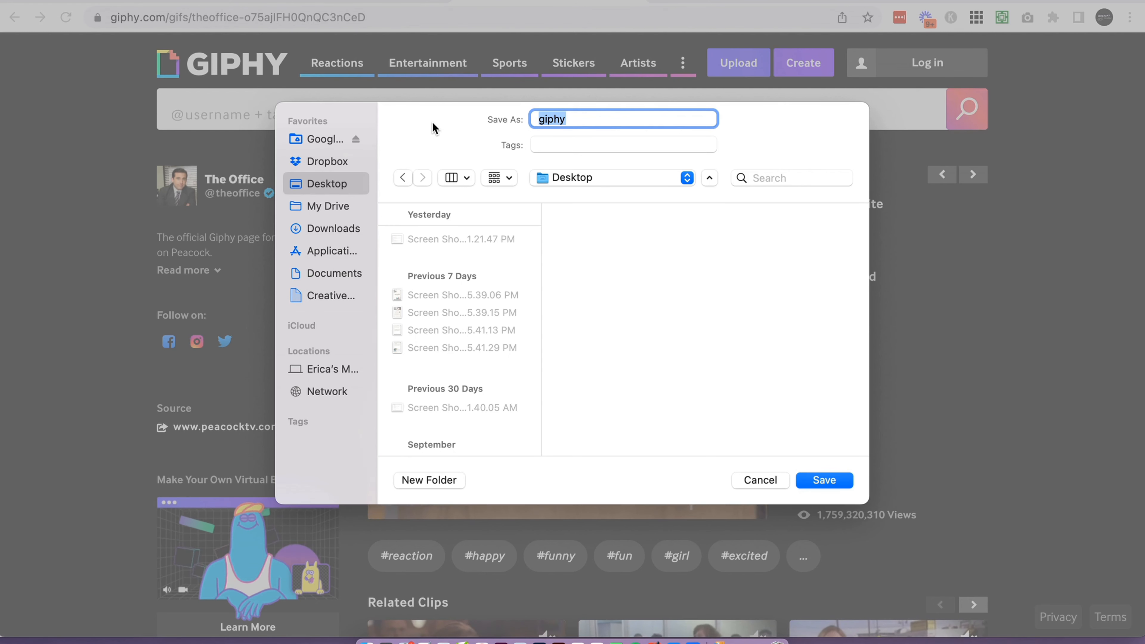
{"action": "type", "text": "GIF"}
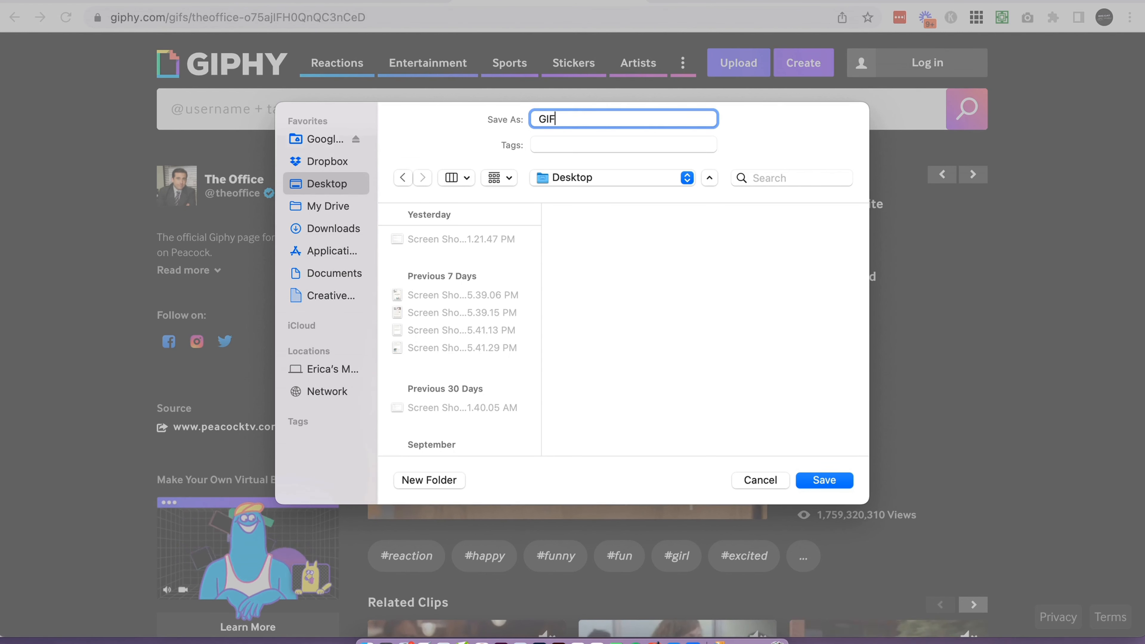
{"action": "left_click", "coordinate": [830, 478]}
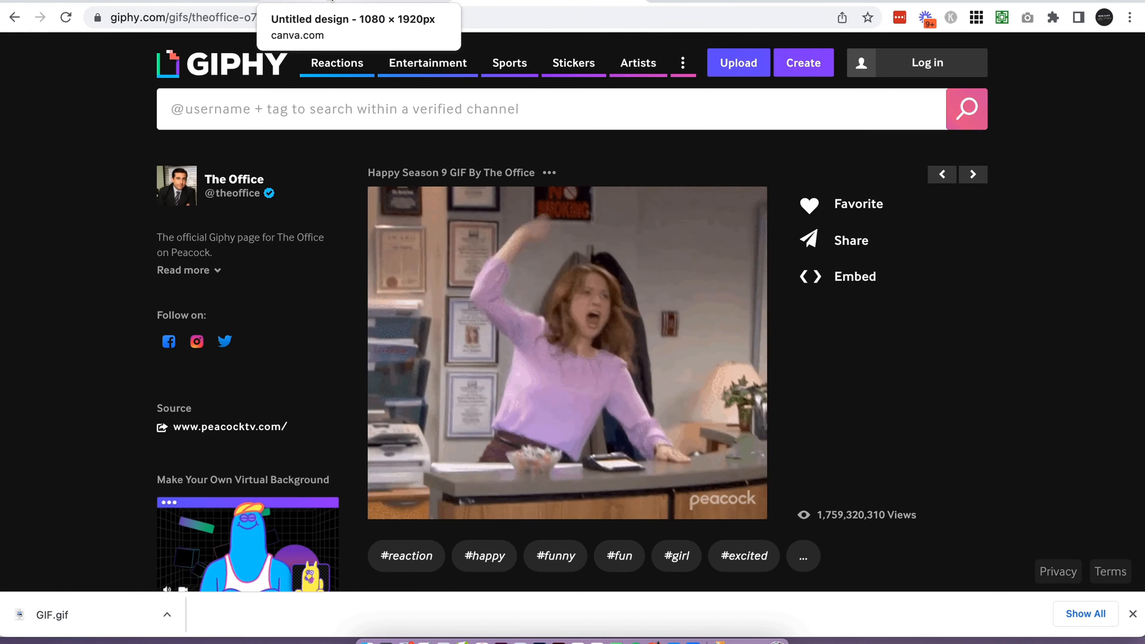
Switch back to the Canva design, upload the downloaded GIF.gif and place it on the blank page
{"action": "left_click", "coordinate": [331, 2]}
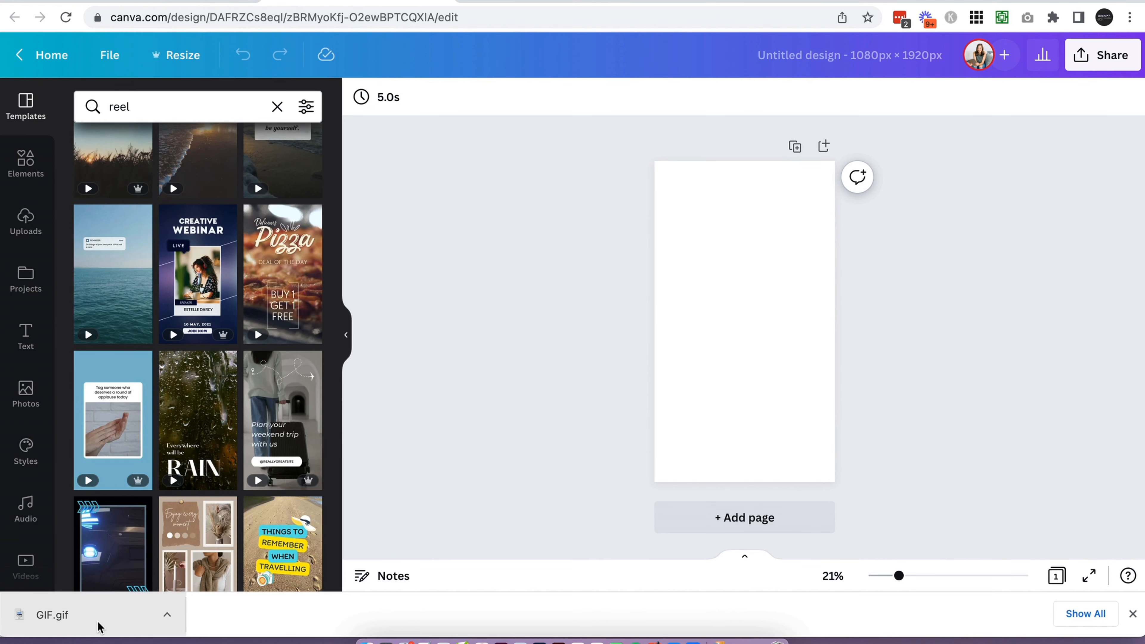
{"action": "left_click_drag", "start_coordinate": [100, 627], "coordinate": [253, 317]}
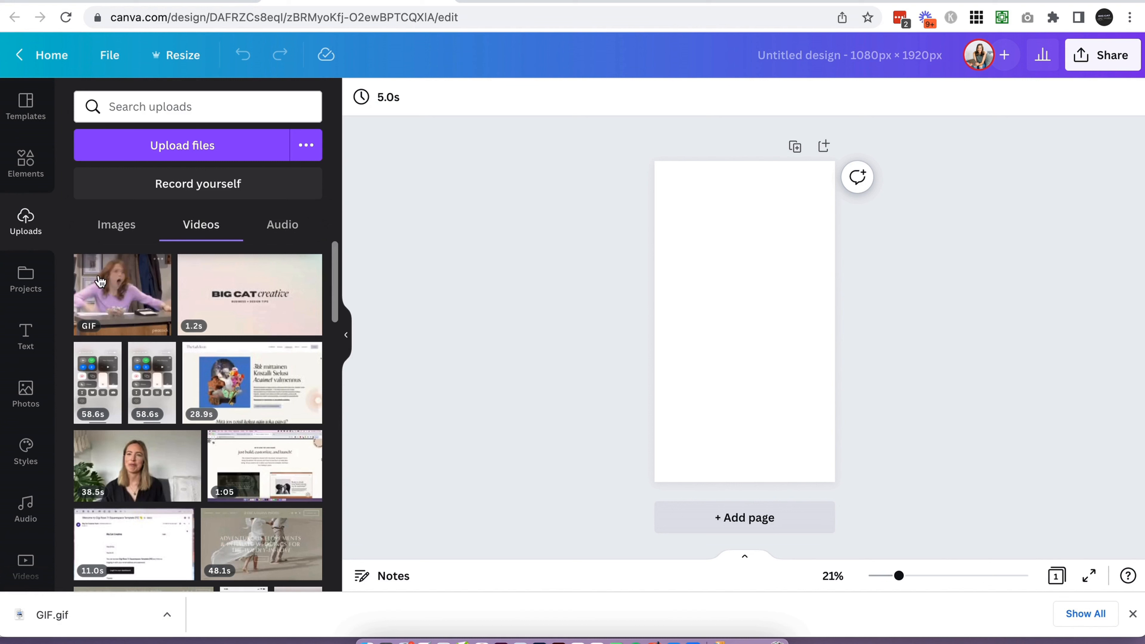
{"action": "left_click", "coordinate": [123, 321]}
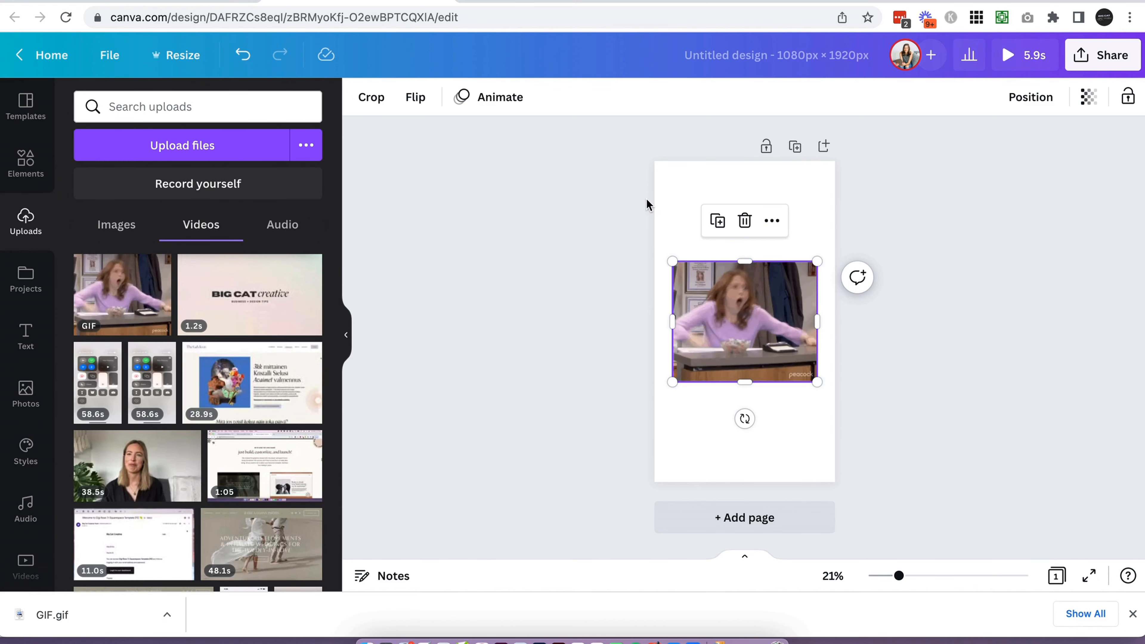
{"action": "left_click", "coordinate": [895, 193]}
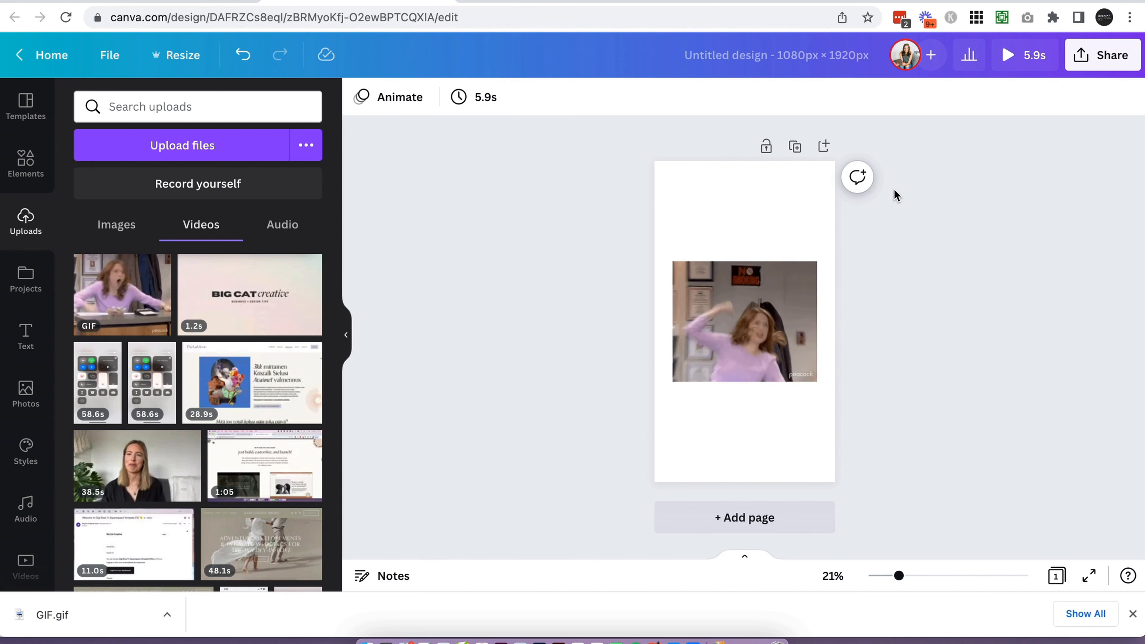
Set the page background to the lightest cream shade from the brand colors
{"action": "scroll", "coordinate": [887, 201], "scroll_direction": "up", "scroll_amount": 3}
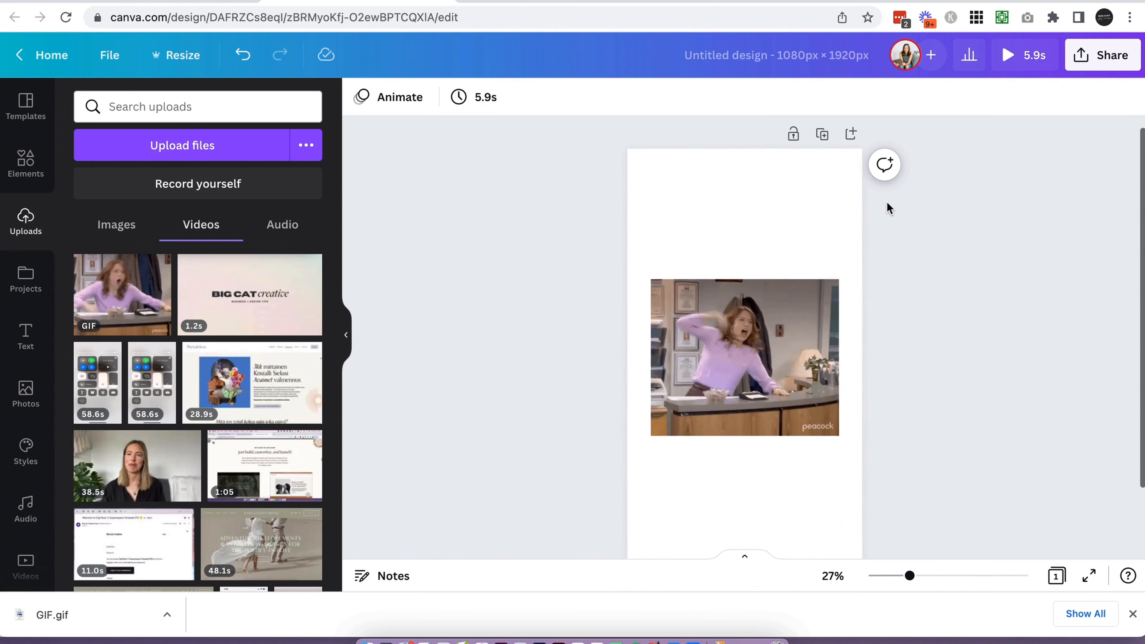
{"action": "scroll", "coordinate": [887, 202], "scroll_direction": "down", "scroll_amount": 2}
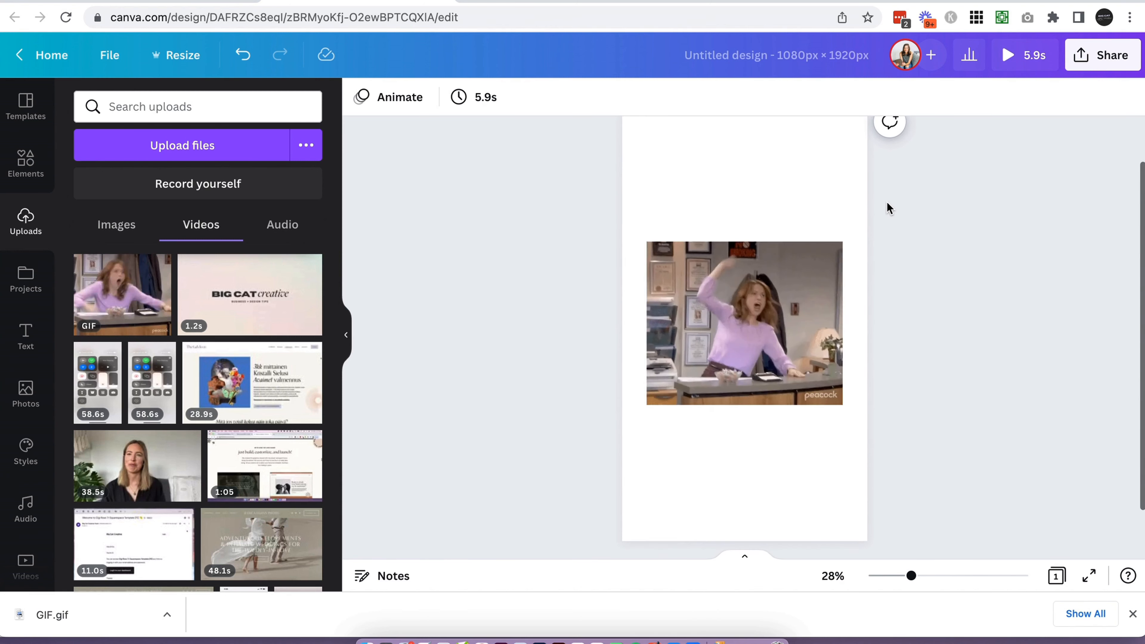
{"action": "scroll", "coordinate": [887, 201], "scroll_direction": "up", "scroll_amount": 1}
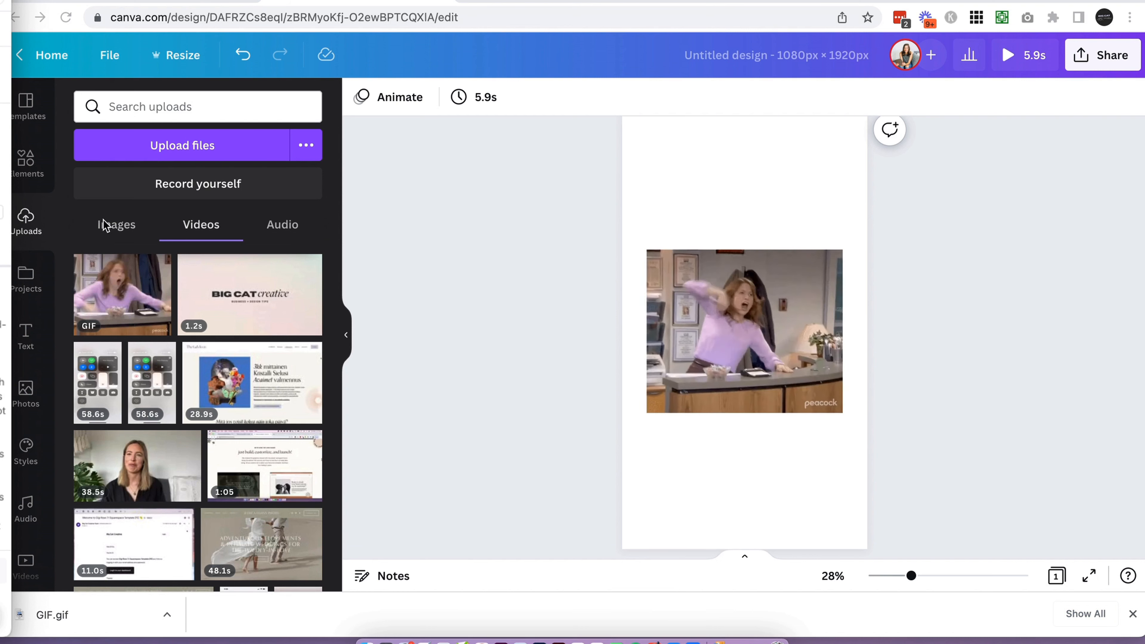
{"action": "left_click", "coordinate": [700, 179]}
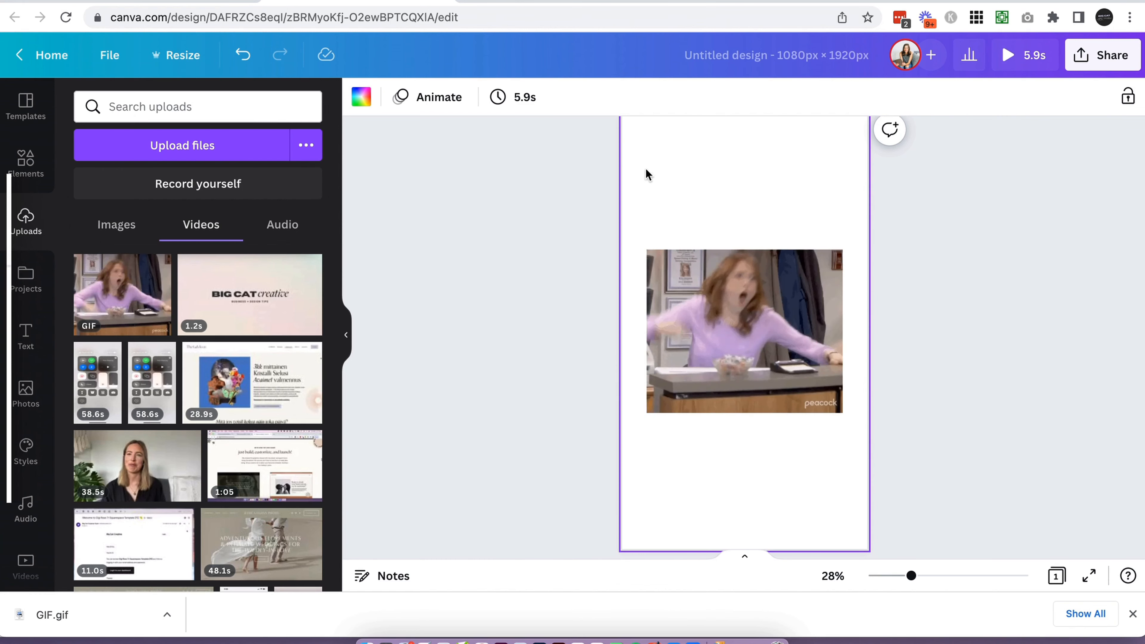
{"action": "left_click", "coordinate": [360, 98]}
{"action": "left_click", "coordinate": [90, 294]}
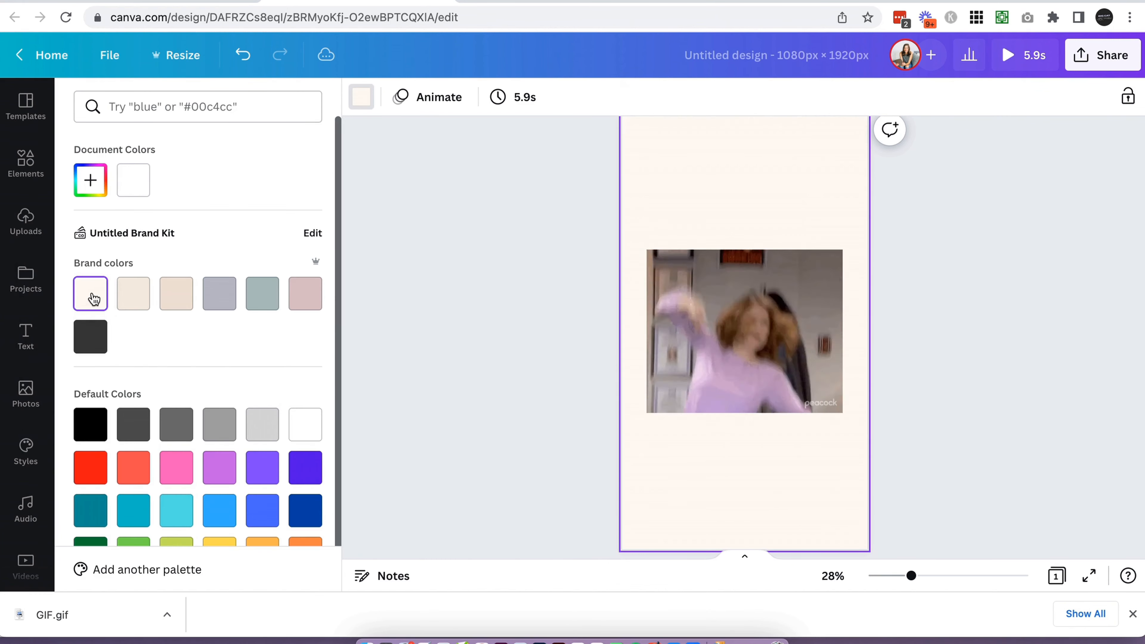
{"action": "left_click", "coordinate": [498, 230]}
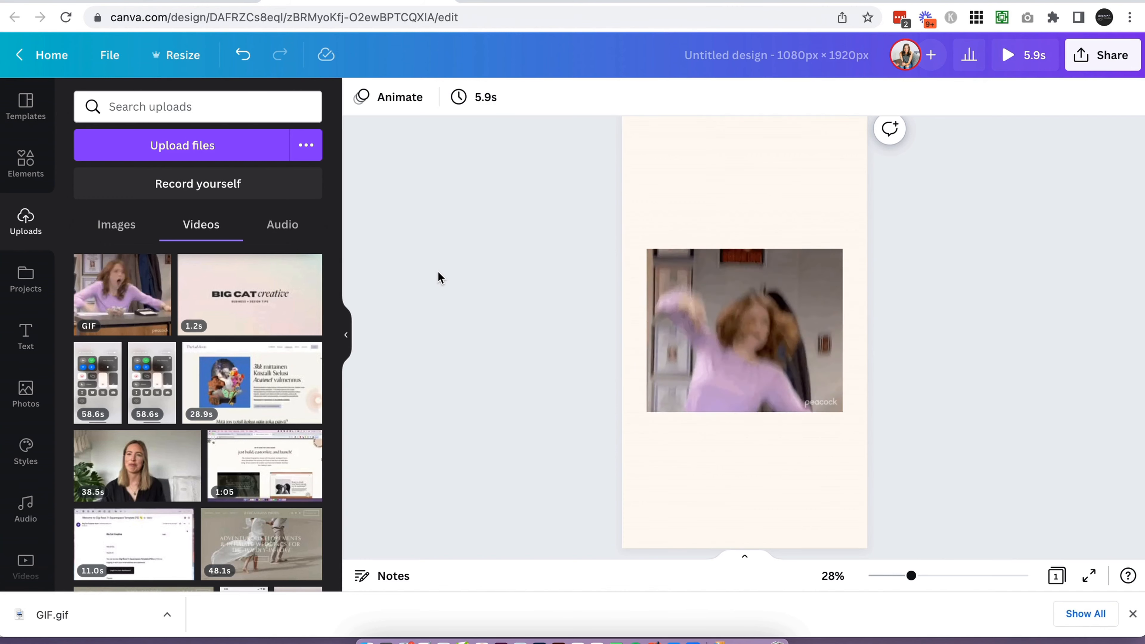
Look through the elements library, including its shapes, graphics, stickers, videos, audio, charts and search categories
{"action": "left_click", "coordinate": [27, 167]}
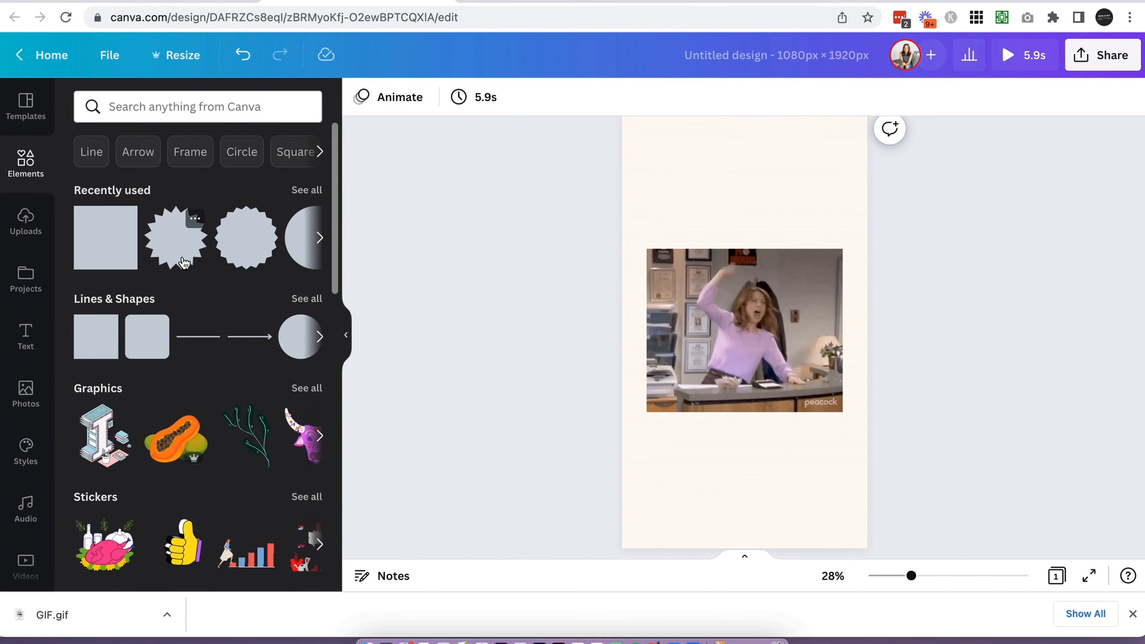
{"action": "scroll", "coordinate": [156, 425], "scroll_direction": "down", "scroll_amount": 3}
{"action": "scroll", "coordinate": [194, 335], "scroll_direction": "down", "scroll_amount": 5}
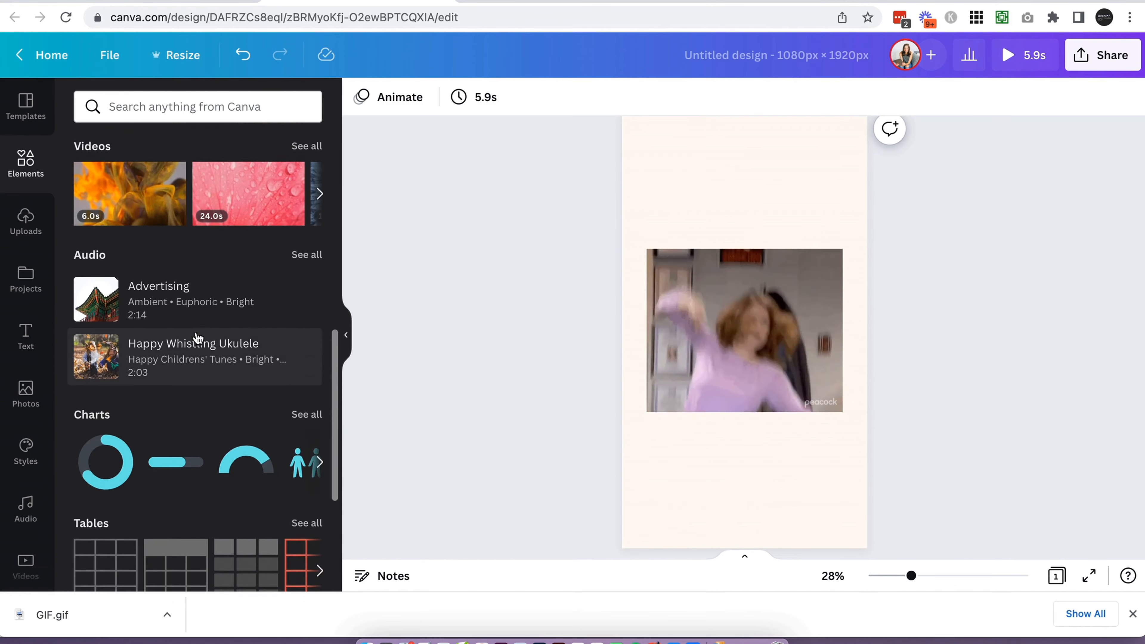
{"action": "scroll", "coordinate": [197, 338], "scroll_direction": "up", "scroll_amount": 7}
{"action": "scroll", "coordinate": [197, 338], "scroll_direction": "down", "scroll_amount": 2}
{"action": "scroll", "coordinate": [198, 334], "scroll_direction": "right", "scroll_amount": 5}
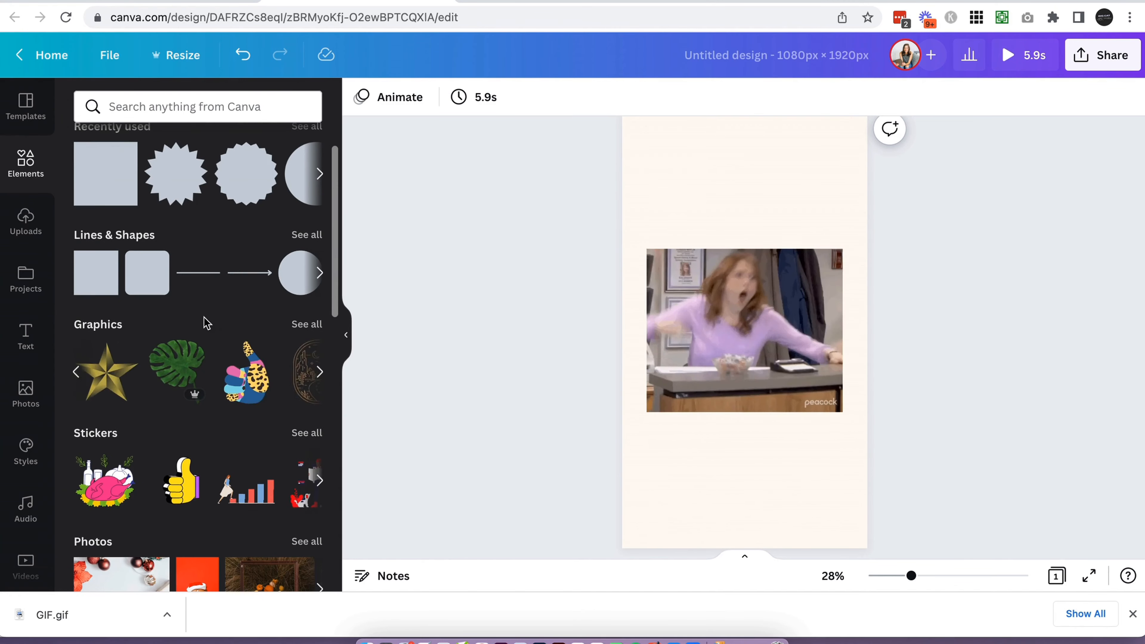
{"action": "scroll", "coordinate": [204, 322], "scroll_direction": "up", "scroll_amount": 2}
{"action": "left_click", "coordinate": [157, 108]}
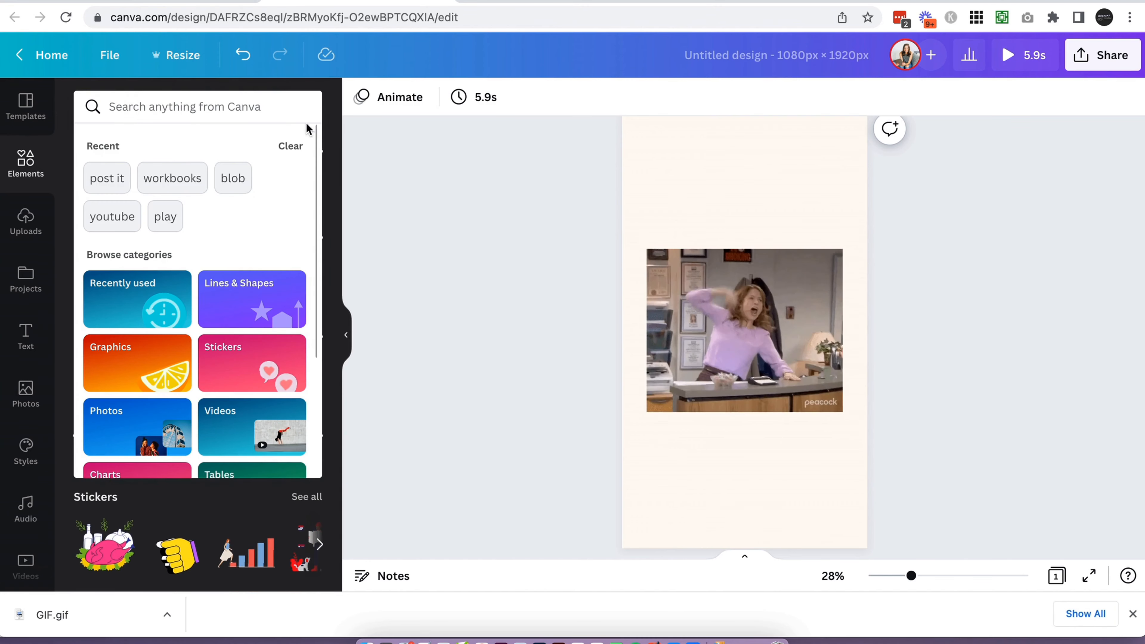
{"action": "left_click", "coordinate": [334, 111]}
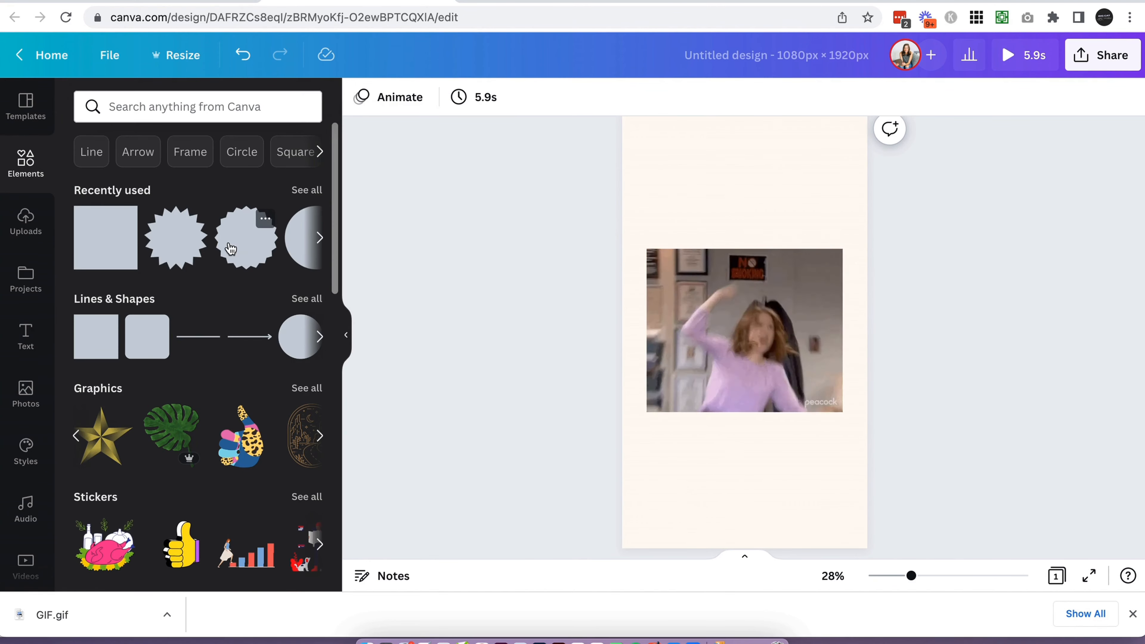
Add the colorful leopard-print thumbs-up graphic and shrink it in the page's lower-right corner, below the GIF
{"action": "scroll", "coordinate": [231, 248], "scroll_direction": "down", "scroll_amount": 2}
{"action": "left_click", "coordinate": [237, 368]}
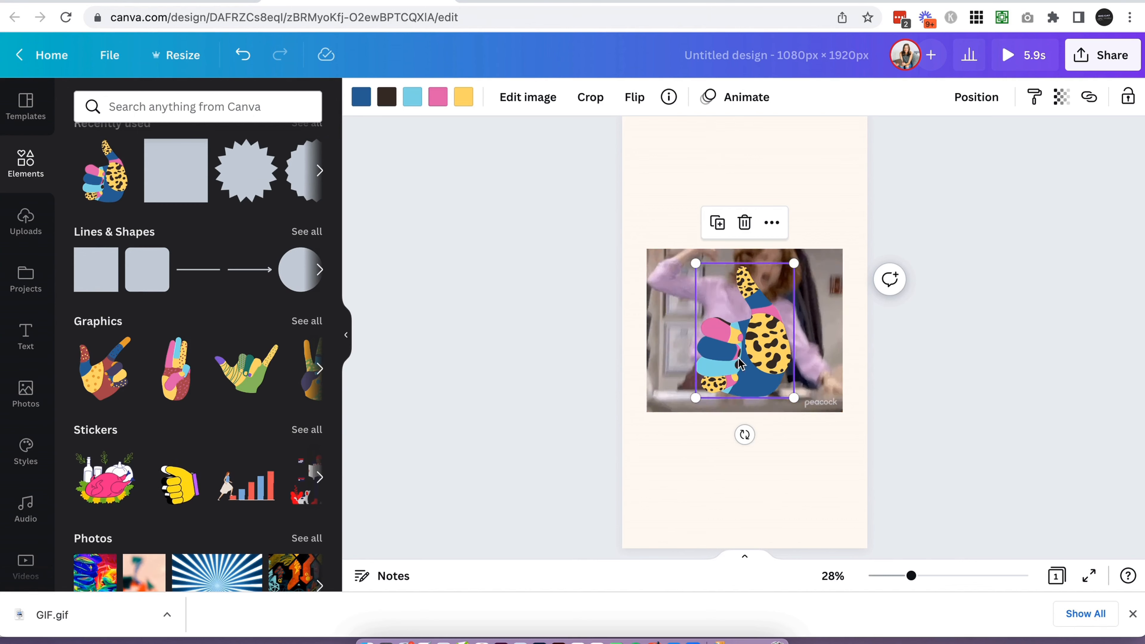
{"action": "left_click_drag", "start_coordinate": [740, 363], "coordinate": [818, 496]}
{"action": "left_click_drag", "start_coordinate": [775, 397], "coordinate": [807, 432]}
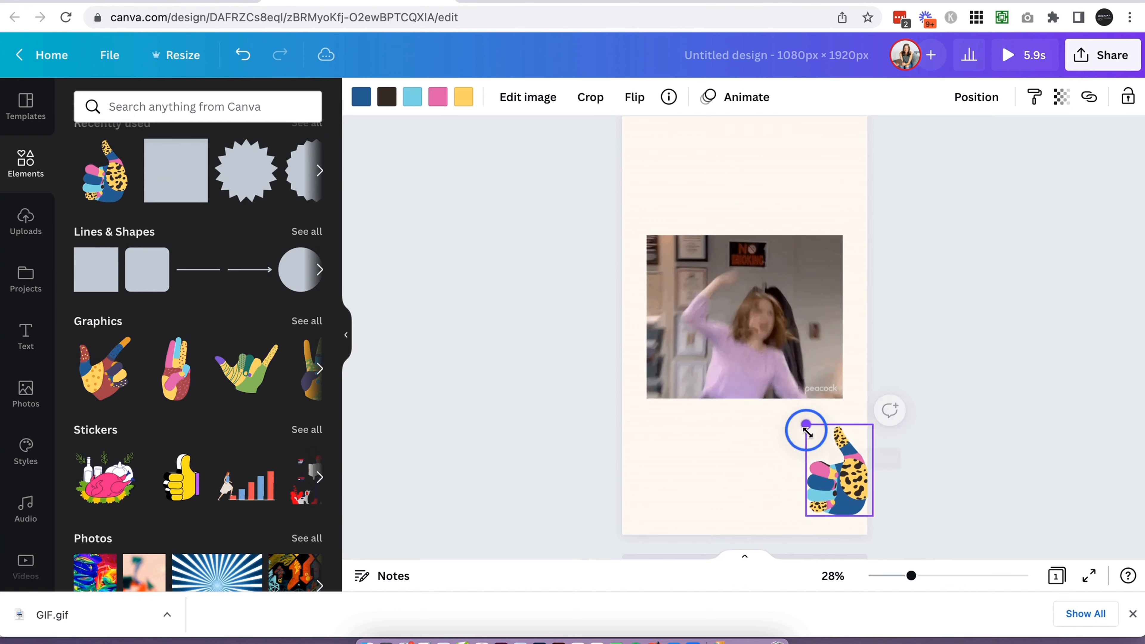
Delete the thumbs-up graphic and add a subheading text box centered just below the GIF
{"action": "key", "text": "Delete"}
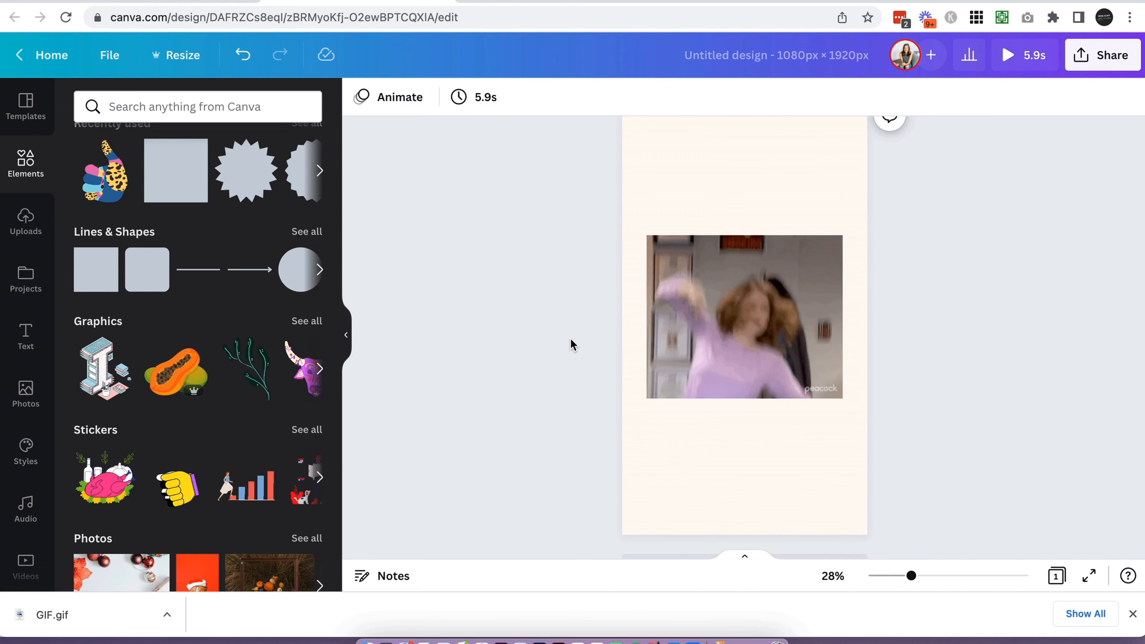
{"action": "left_click", "coordinate": [27, 333]}
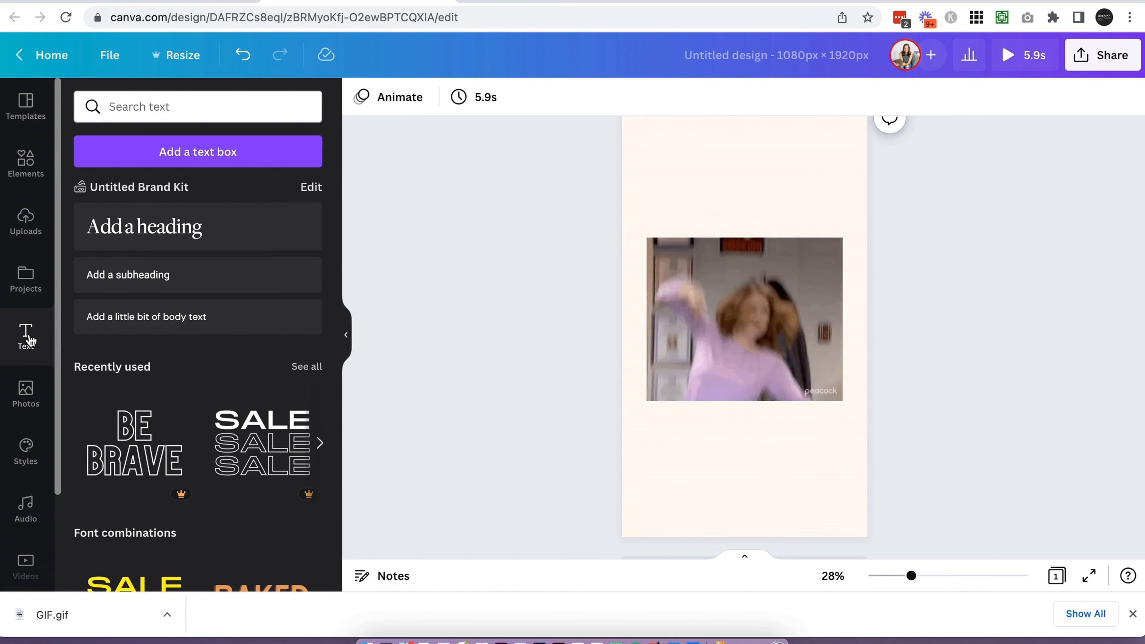
{"action": "left_click", "coordinate": [204, 279]}
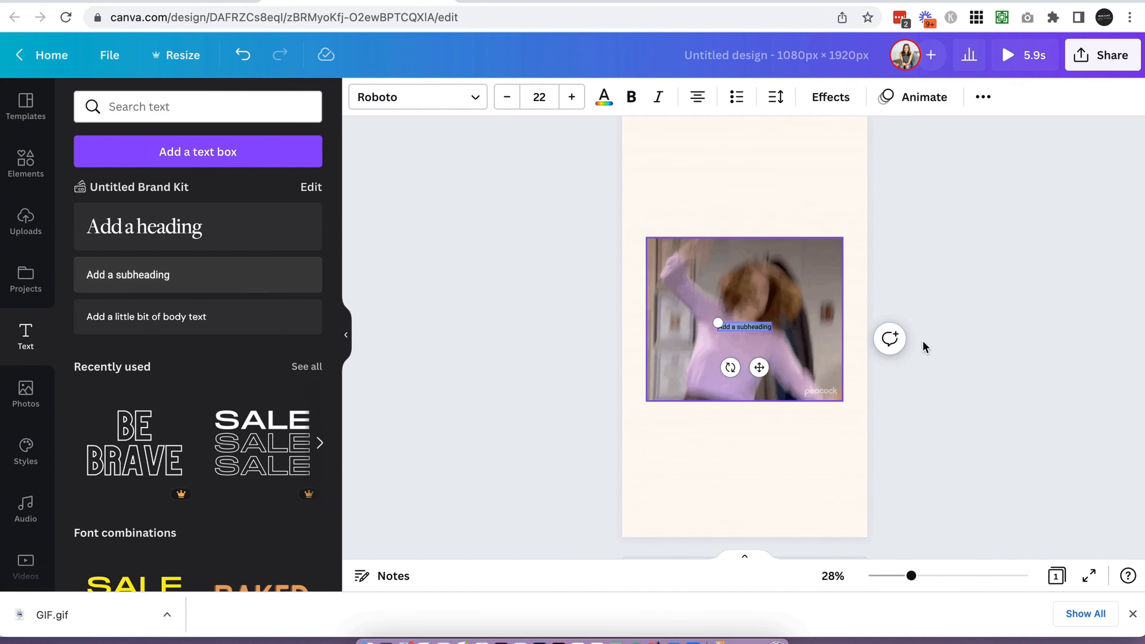
{"action": "left_click", "coordinate": [969, 328]}
{"action": "left_click_drag", "start_coordinate": [733, 335], "coordinate": [733, 339]}
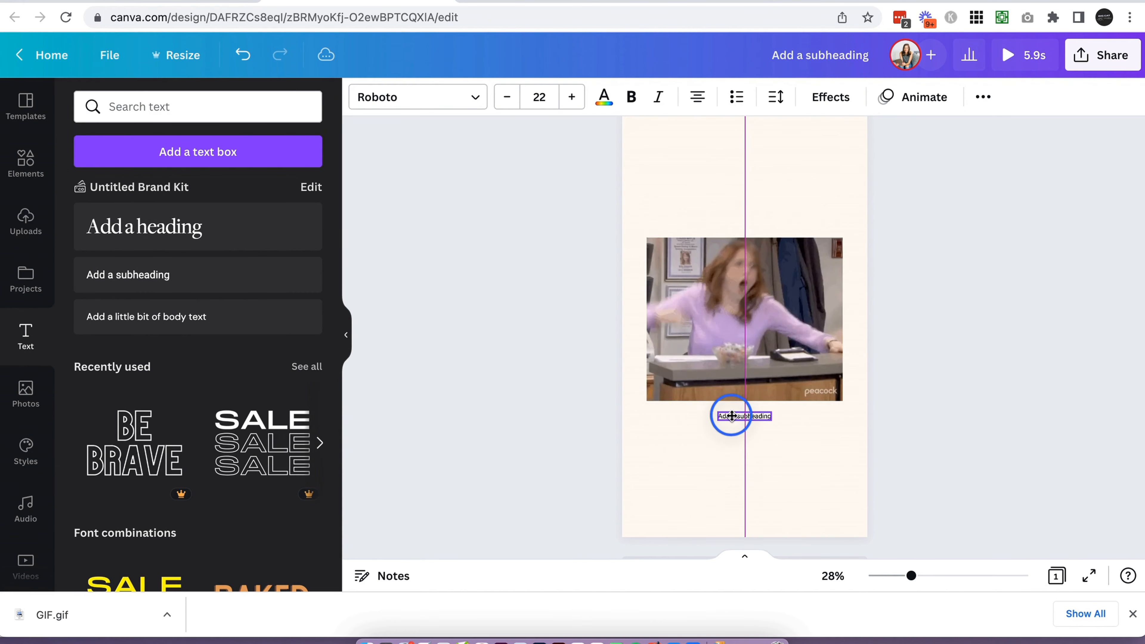
Shrink the GIF slightly and align it to the horizontal center of the page
{"action": "left_click", "coordinate": [796, 364]}
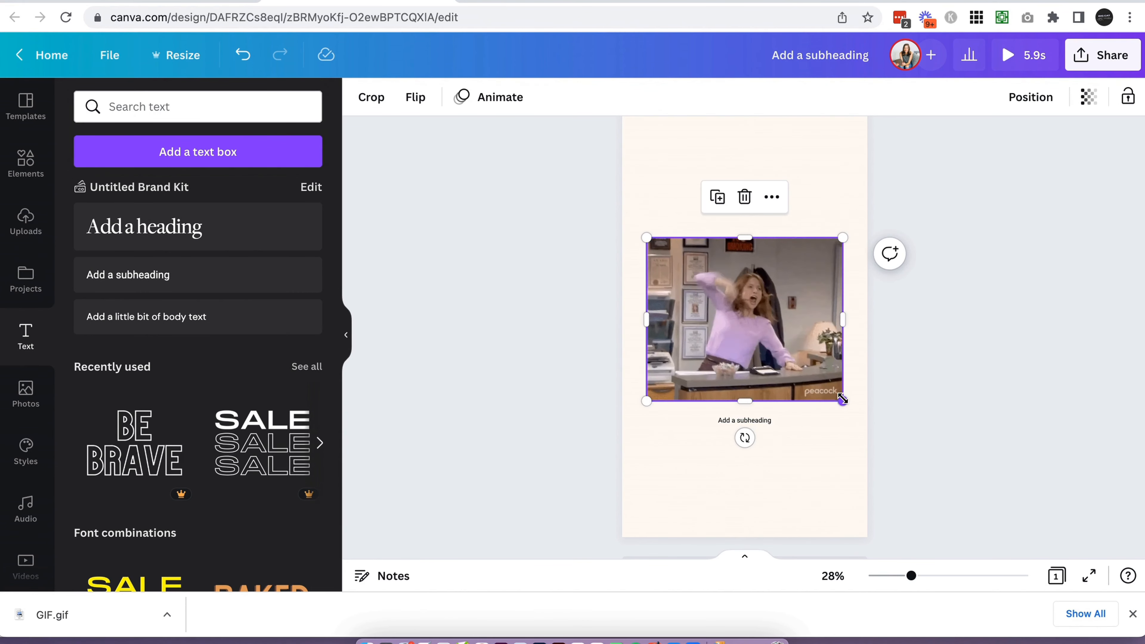
{"action": "left_click_drag", "start_coordinate": [841, 401], "coordinate": [818, 385]}
{"action": "left_click_drag", "start_coordinate": [769, 298], "coordinate": [789, 317]}
{"action": "left_click", "coordinate": [1030, 97]}
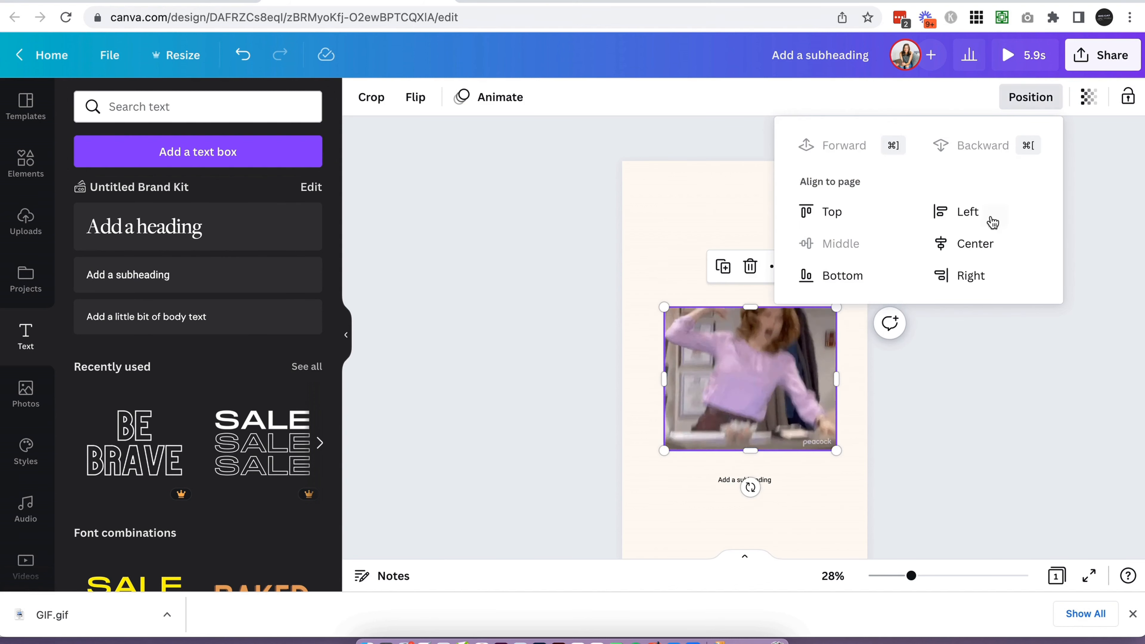
{"action": "left_click", "coordinate": [975, 245]}
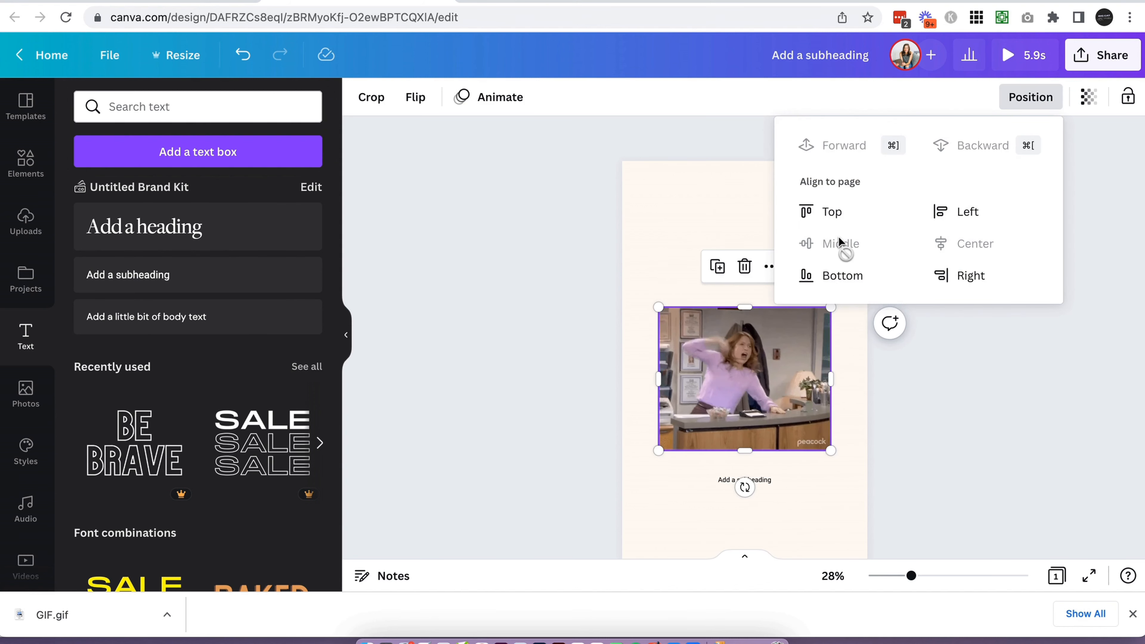
{"action": "left_click", "coordinate": [978, 244]}
{"action": "left_click", "coordinate": [384, 303]}
{"action": "left_click", "coordinate": [520, 300]}
Set the font size of the subheading below the GIF to 35
{"action": "scroll", "coordinate": [525, 297], "scroll_direction": "down", "scroll_amount": 3}
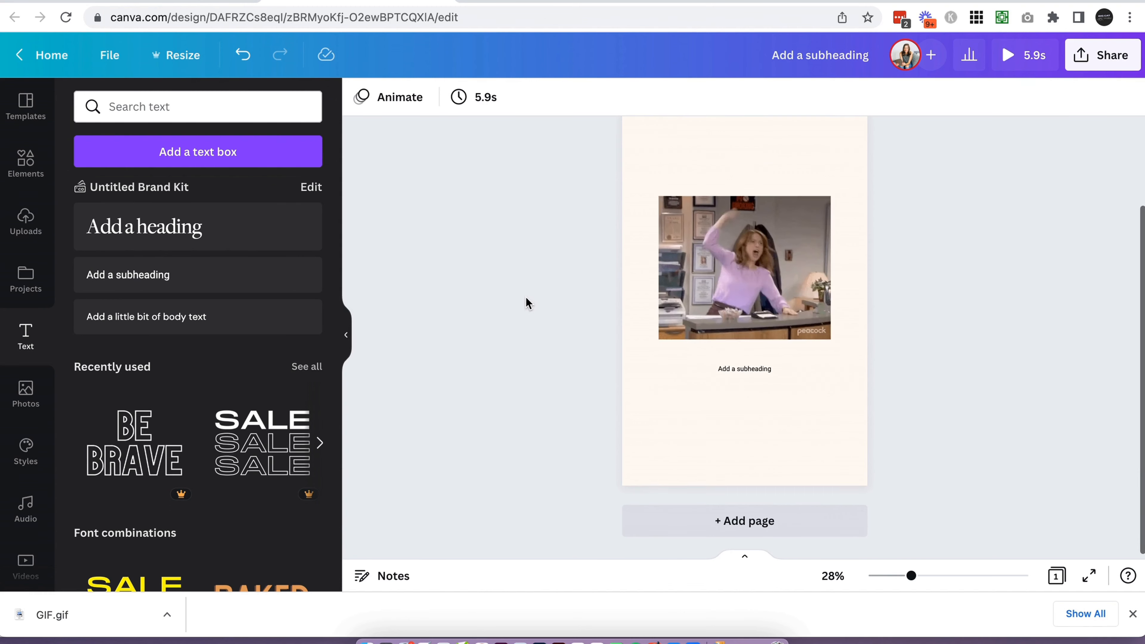
{"action": "left_click", "coordinate": [744, 369]}
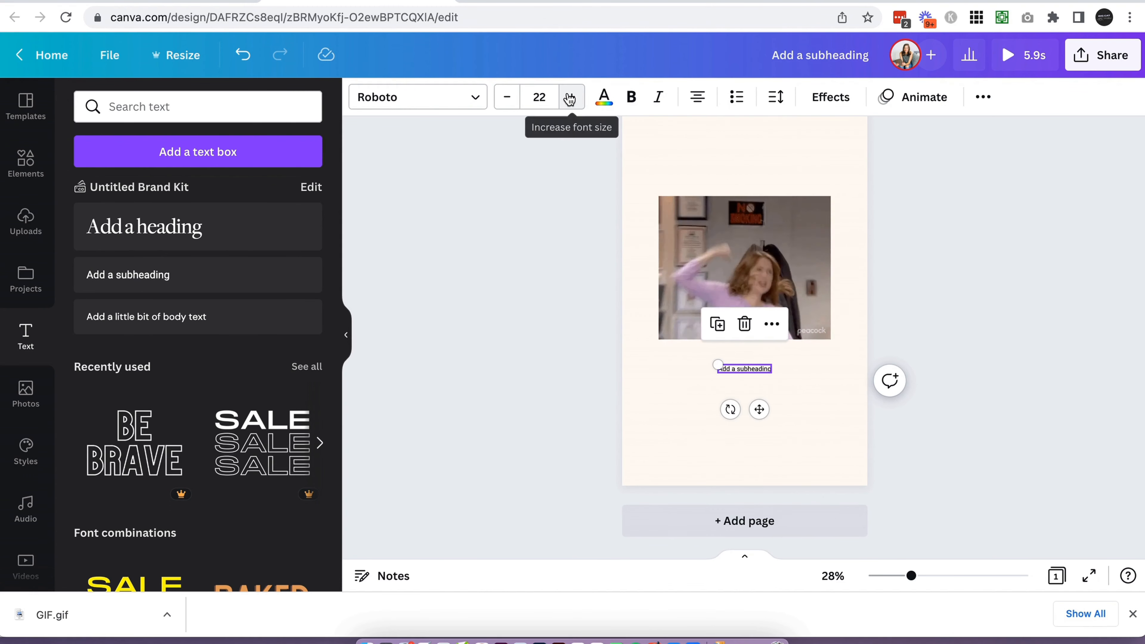
{"action": "left_click", "coordinate": [571, 97]}
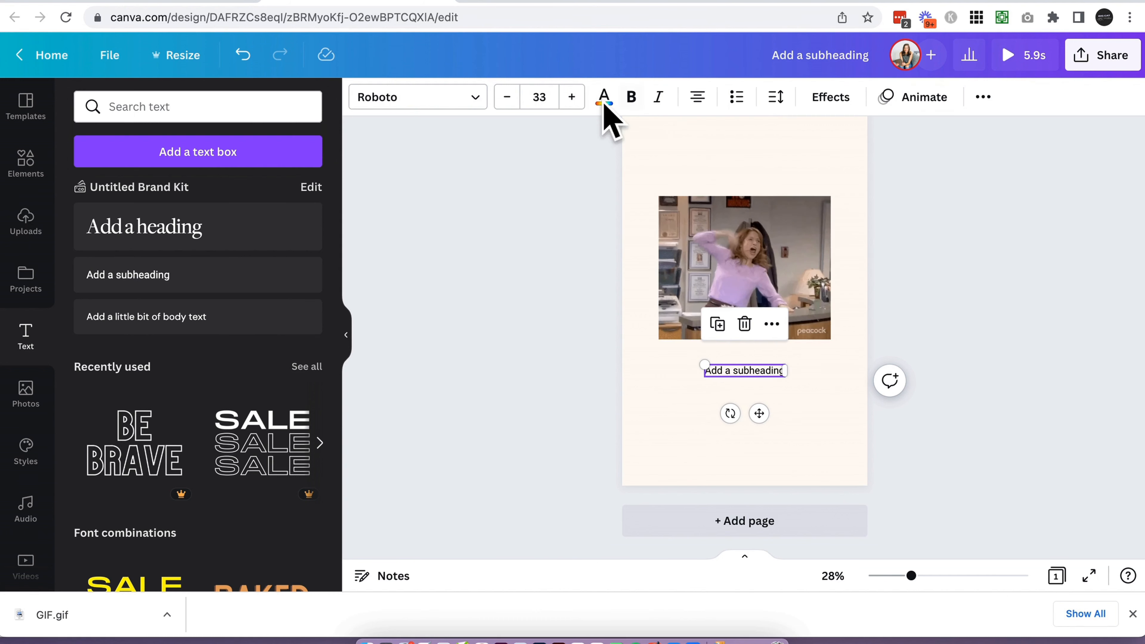
{"action": "left_click", "coordinate": [567, 100]}
{"action": "left_click", "coordinate": [567, 99]}
{"action": "left_click", "coordinate": [520, 361]}
Replace the subheading text with "Add a funny caption related to the GIF" and narrow its box so it wraps onto two lines
{"action": "double_click", "coordinate": [756, 366]}
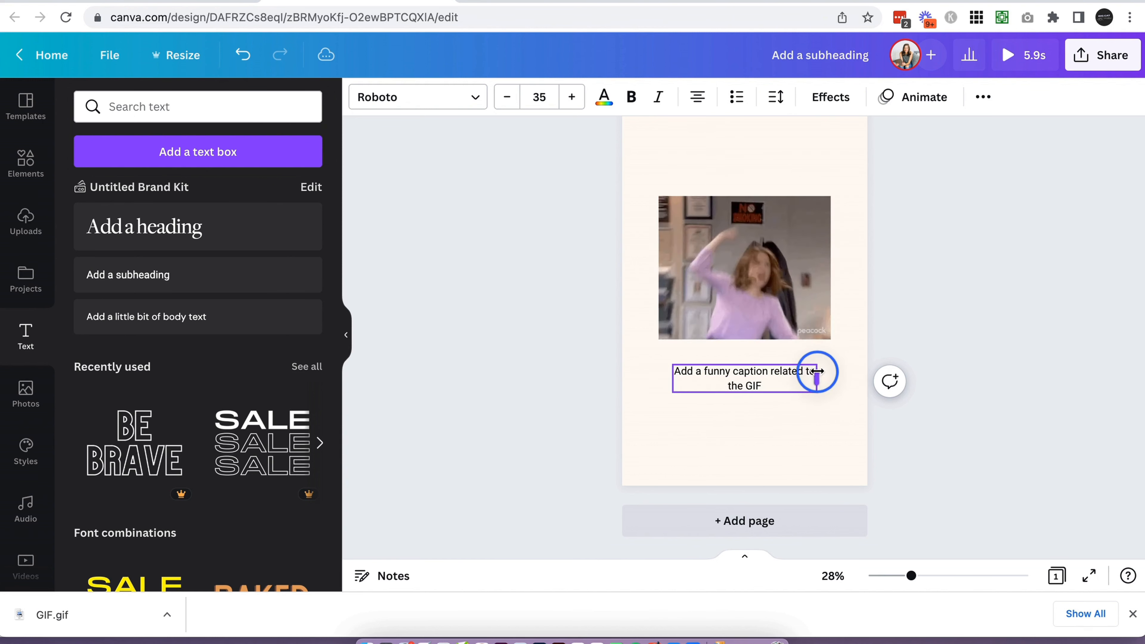
{"action": "left_click_drag", "start_coordinate": [817, 370], "coordinate": [759, 367]}
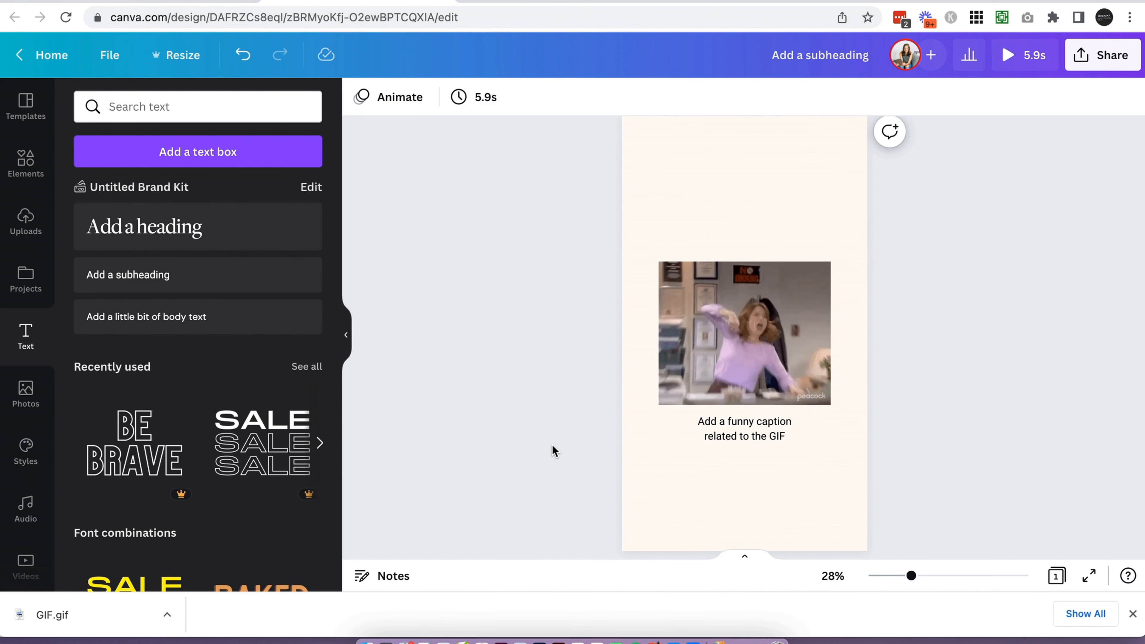
{"action": "left_click", "coordinate": [804, 457]}
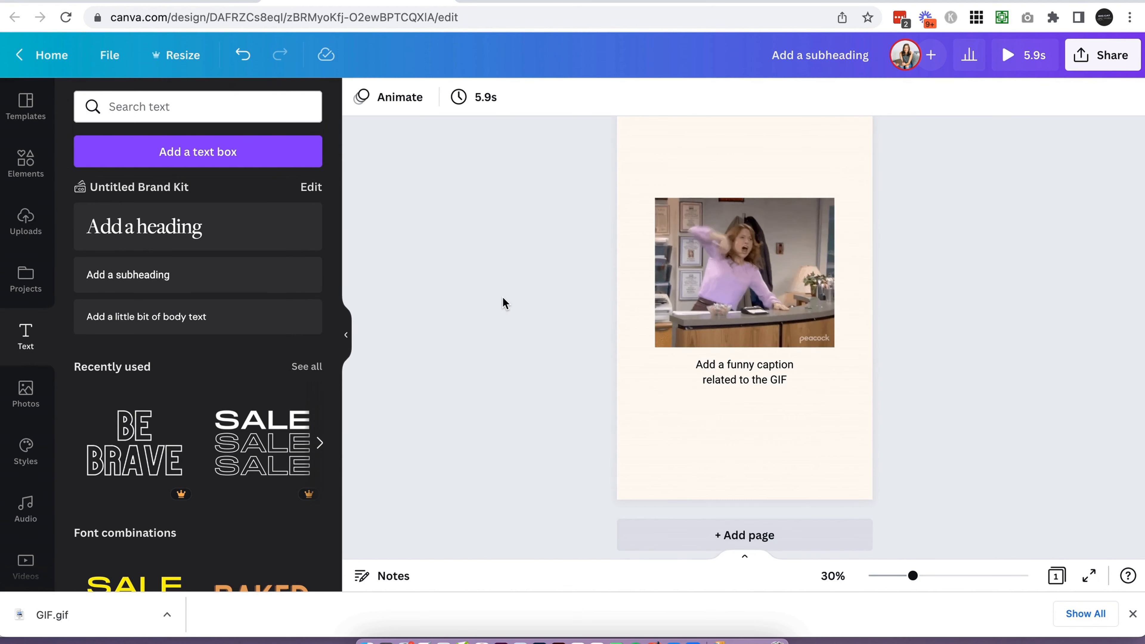
{"action": "left_click", "coordinate": [28, 341]}
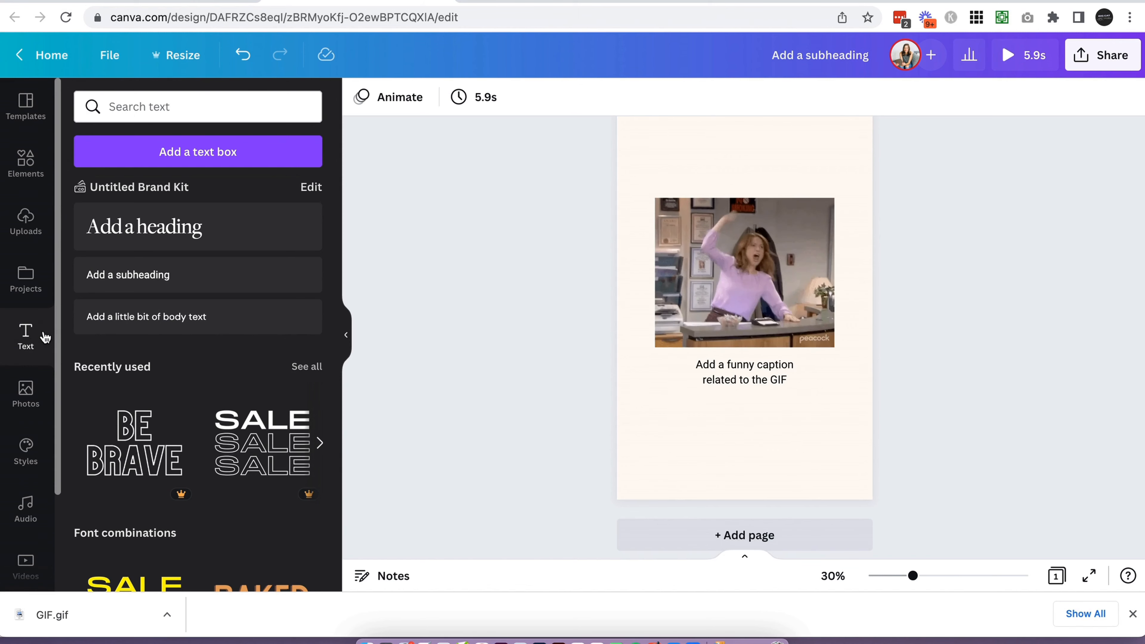
{"action": "left_click", "coordinate": [191, 280]}
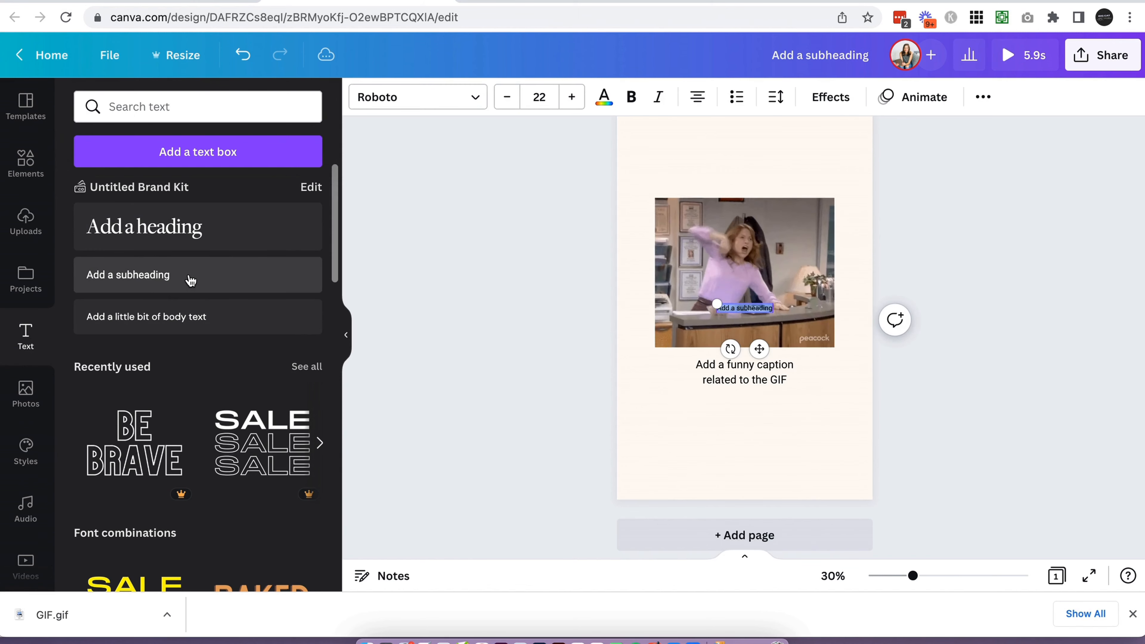
{"action": "left_click", "coordinate": [617, 366]}
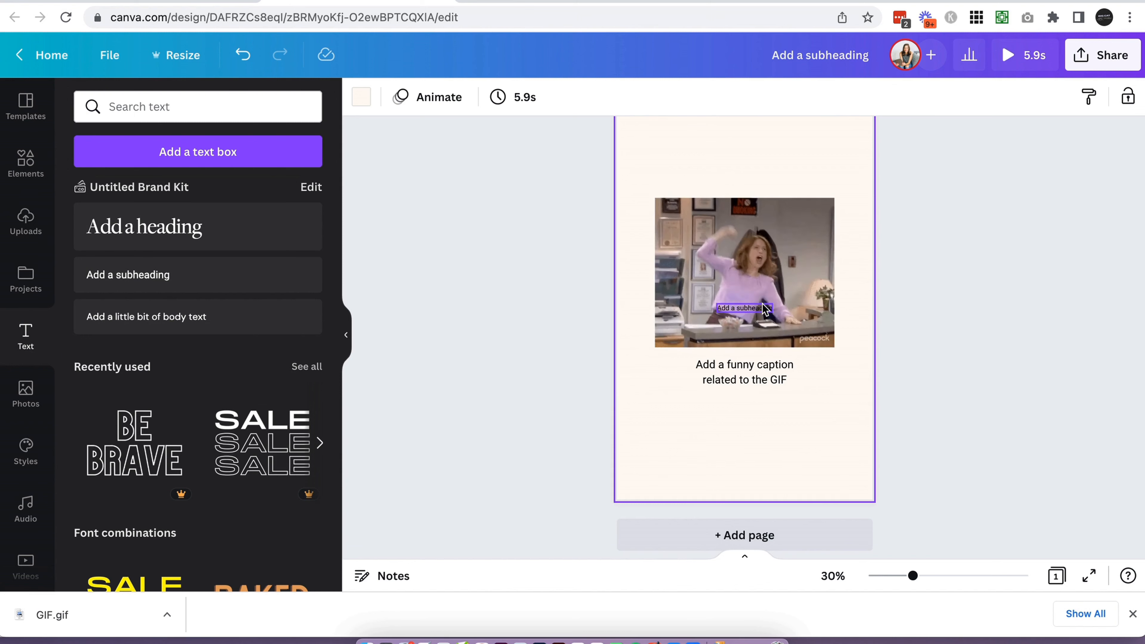
{"action": "left_click_drag", "start_coordinate": [768, 308], "coordinate": [749, 445]}
{"action": "double_click", "coordinate": [749, 445]}
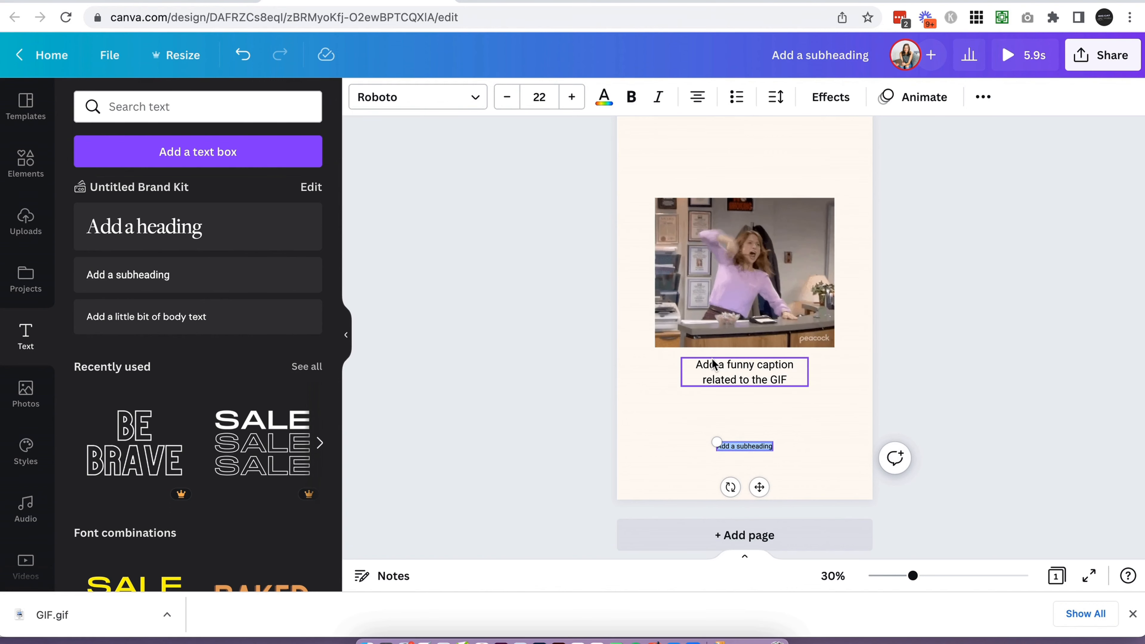
{"action": "type", "text": "@bigcatcreative"}
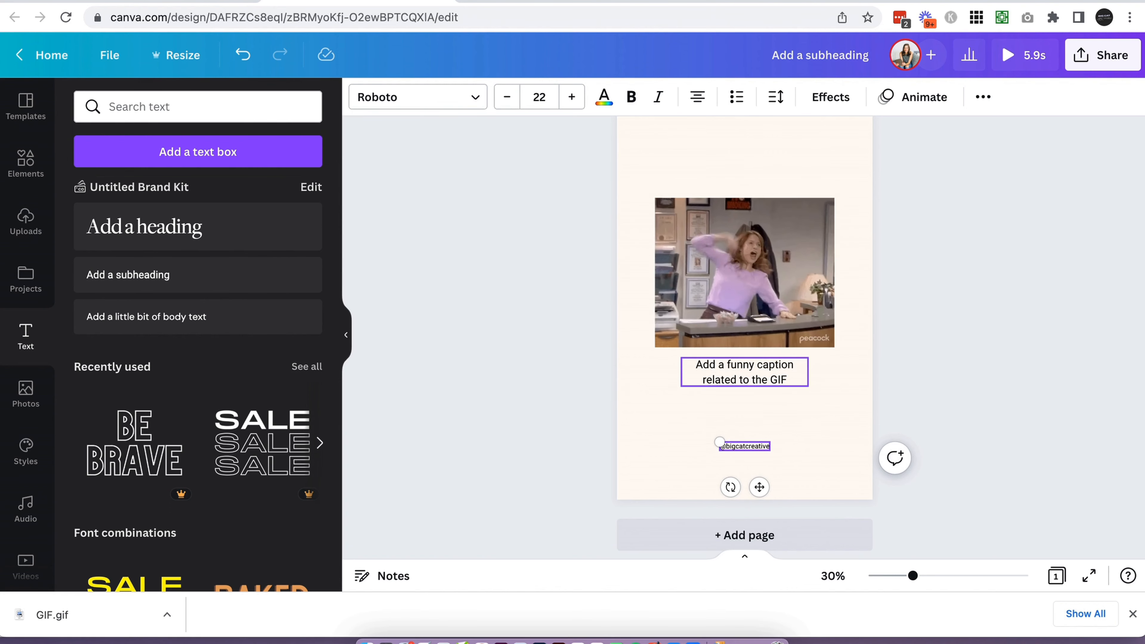
{"action": "left_click", "coordinate": [799, 434]}
{"action": "scroll", "coordinate": [800, 435], "scroll_direction": "up", "scroll_amount": 3}
{"action": "scroll", "coordinate": [800, 436], "scroll_direction": "up", "scroll_amount": 3}
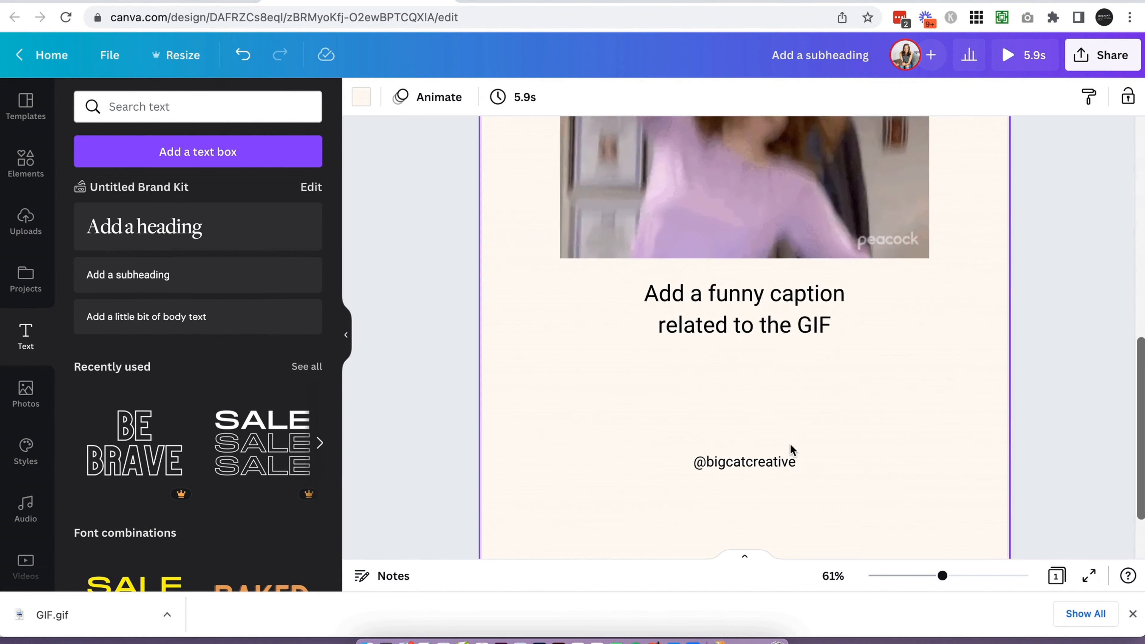
{"action": "left_click", "coordinate": [773, 459]}
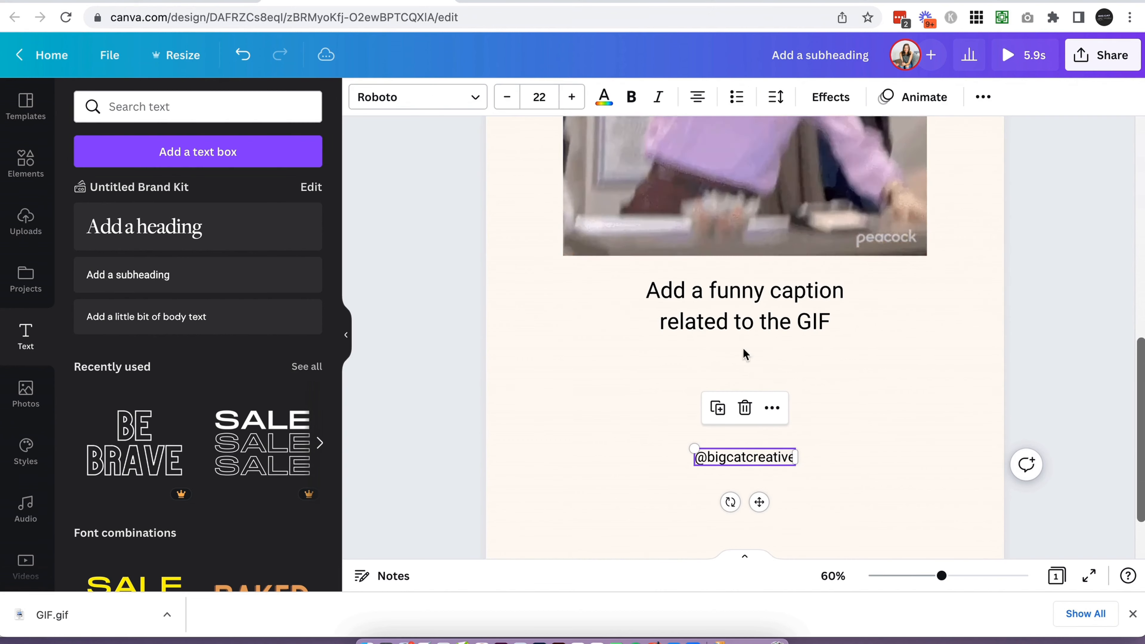
{"action": "left_click", "coordinate": [571, 97]}
{"action": "left_click", "coordinate": [571, 97]}
{"action": "left_click", "coordinate": [572, 97]}
{"action": "left_click", "coordinate": [571, 97]}
{"action": "left_click", "coordinate": [572, 97]}
{"action": "left_click", "coordinate": [572, 97]}
{"action": "left_click", "coordinate": [572, 97]}
{"action": "left_click", "coordinate": [978, 461]}
{"action": "scroll", "coordinate": [978, 461], "scroll_direction": "down", "scroll_amount": 6}
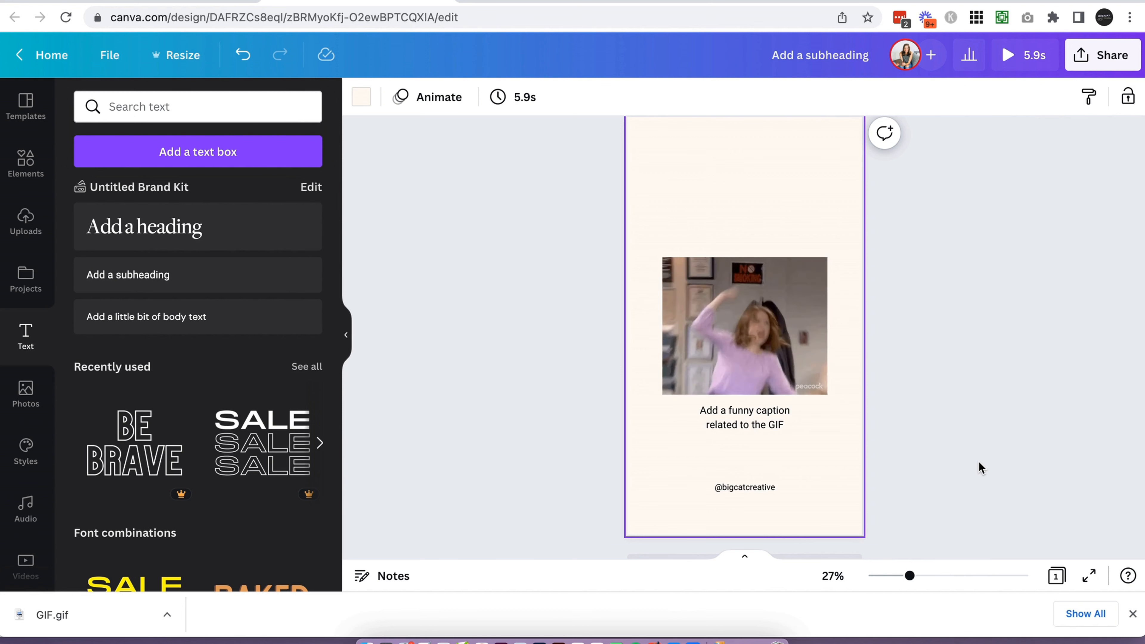
{"action": "scroll", "coordinate": [978, 461], "scroll_direction": "up", "scroll_amount": 1}
{"action": "scroll", "coordinate": [979, 461], "scroll_direction": "down", "scroll_amount": 1}
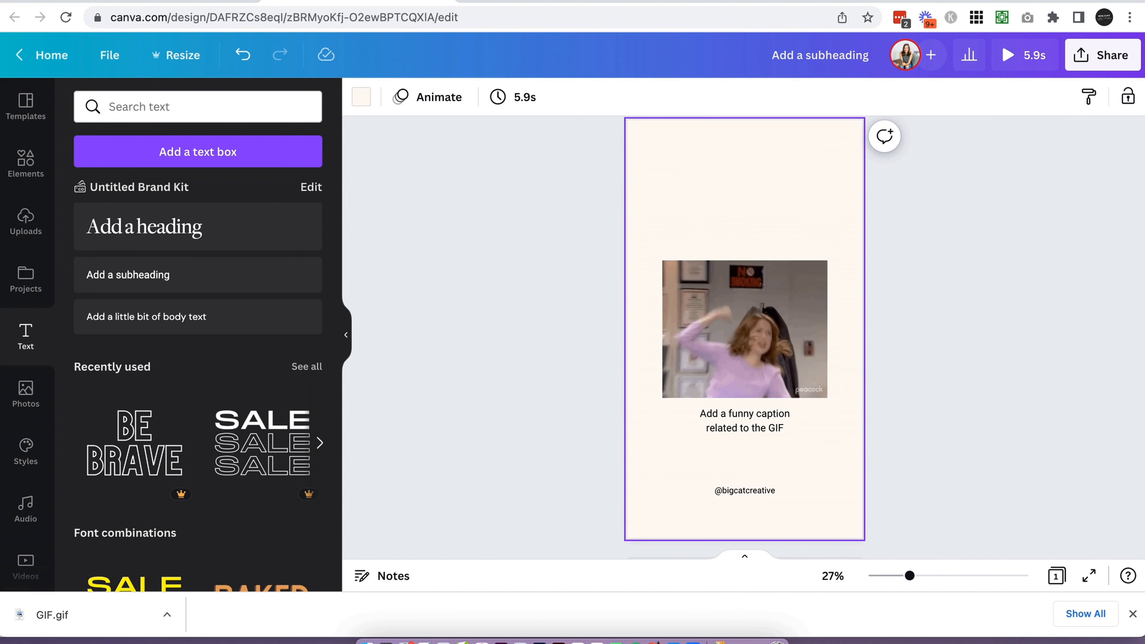
{"action": "left_click", "coordinate": [467, 312]}
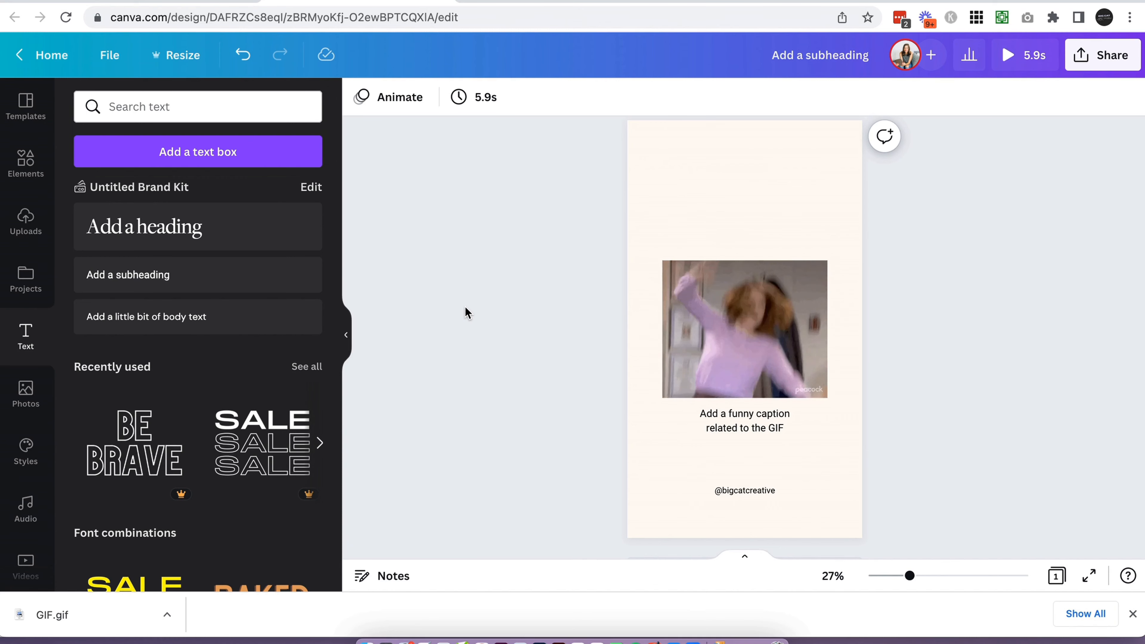
{"action": "left_click", "coordinate": [465, 310]}
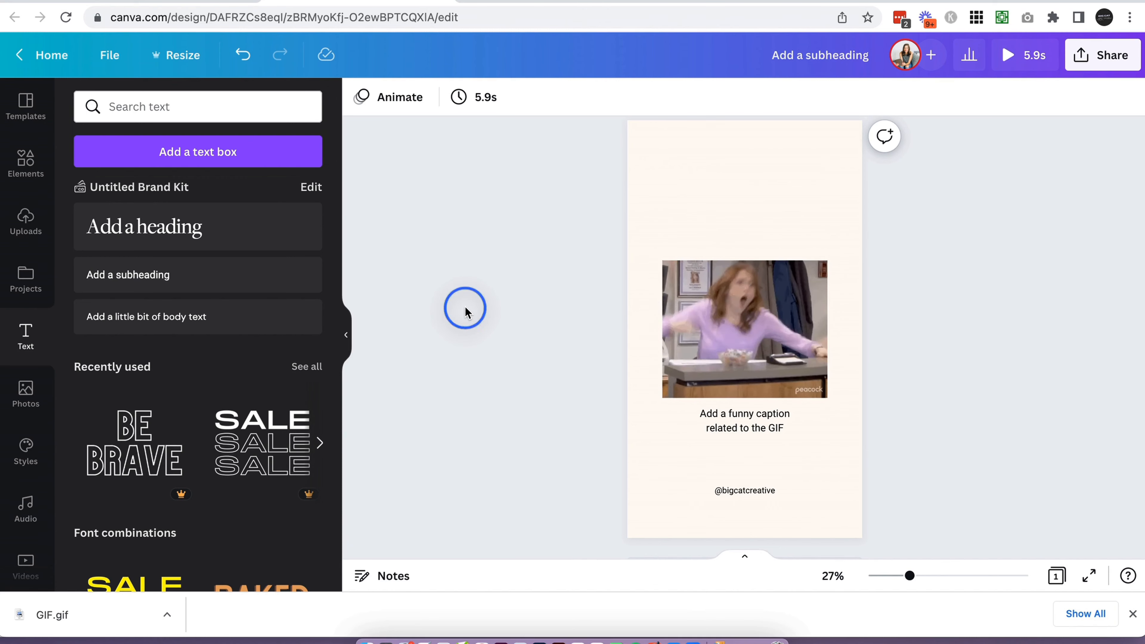
Add a plain square shape from the Lines & Shapes elements on top of the GIF
{"action": "left_click", "coordinate": [23, 171]}
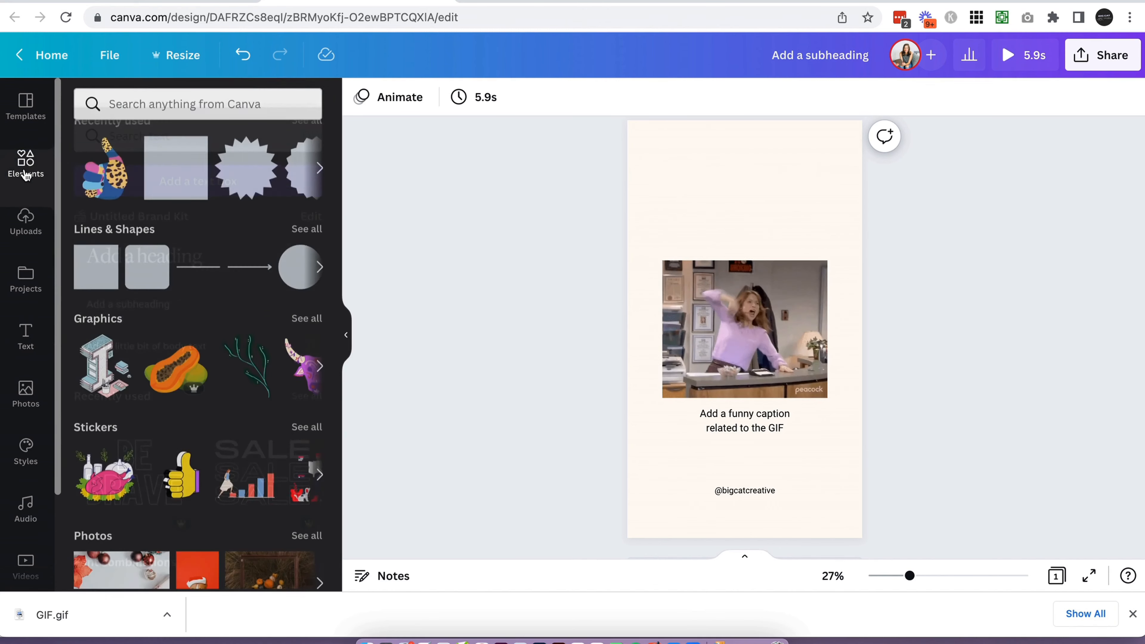
{"action": "scroll", "coordinate": [134, 233], "scroll_direction": "up", "scroll_amount": 2}
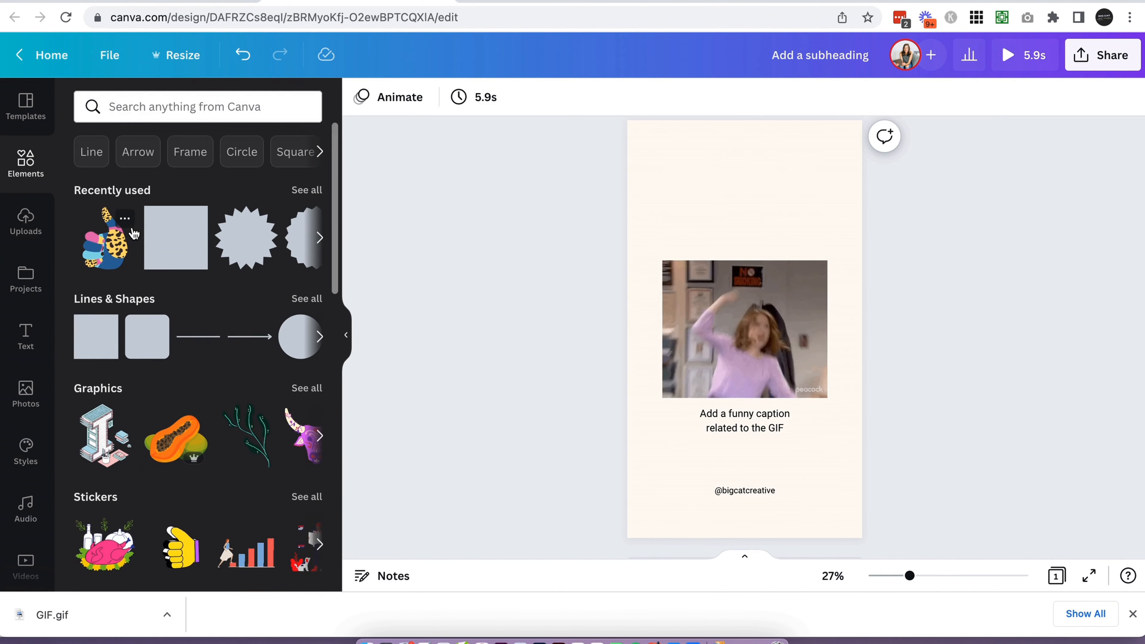
{"action": "scroll", "coordinate": [134, 233], "scroll_direction": "down", "scroll_amount": 1}
{"action": "left_click", "coordinate": [81, 289]}
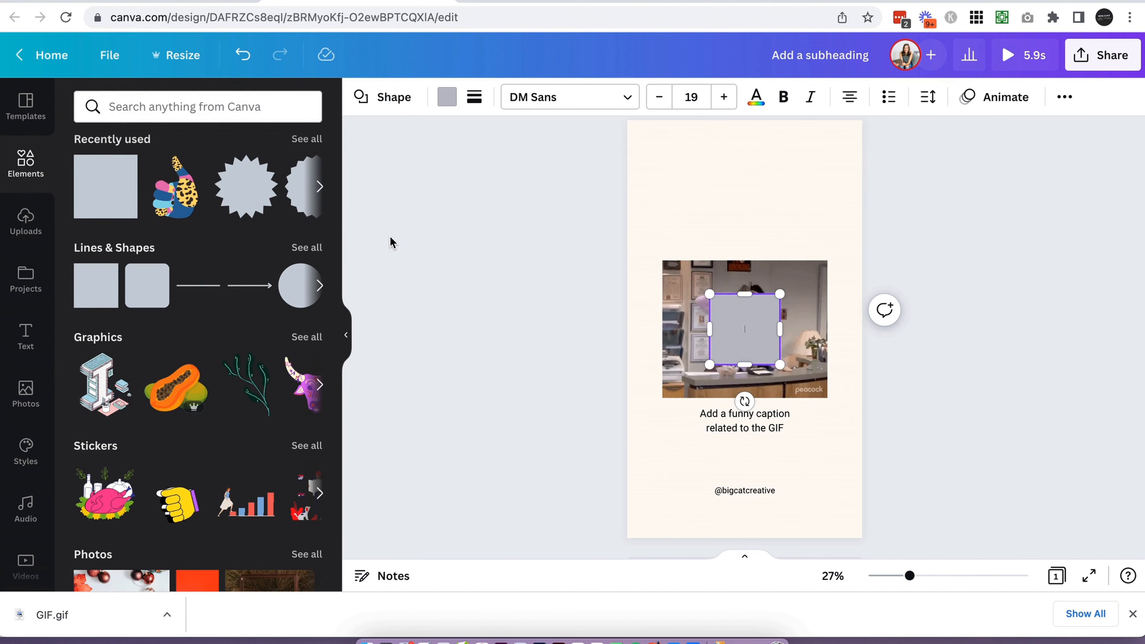
{"action": "left_click", "coordinate": [504, 243]}
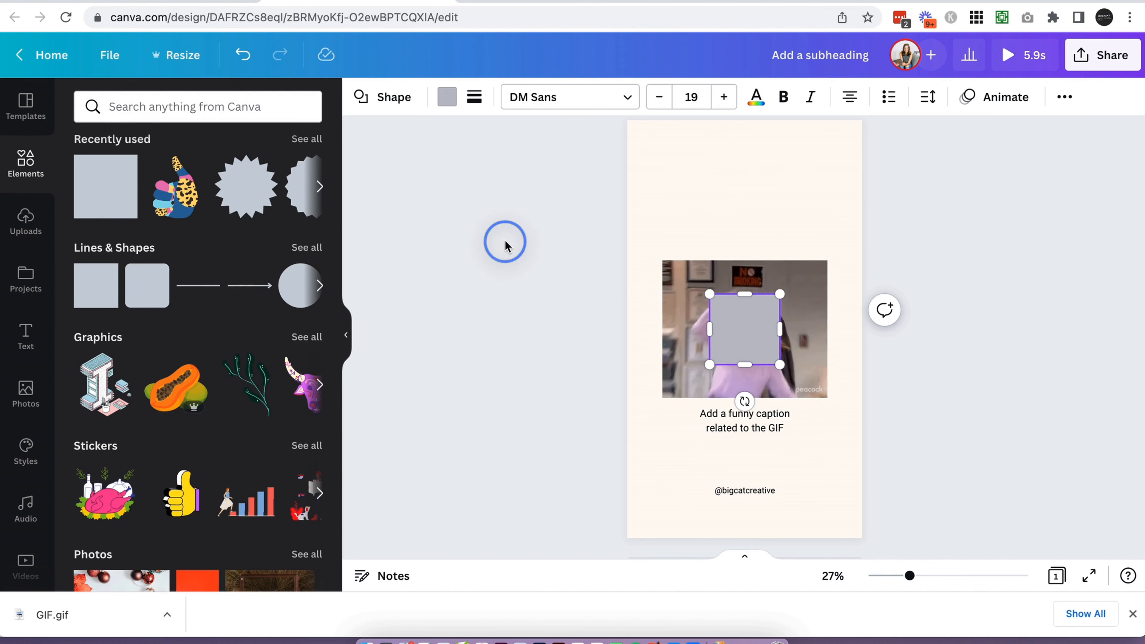
{"action": "left_click", "coordinate": [759, 315]}
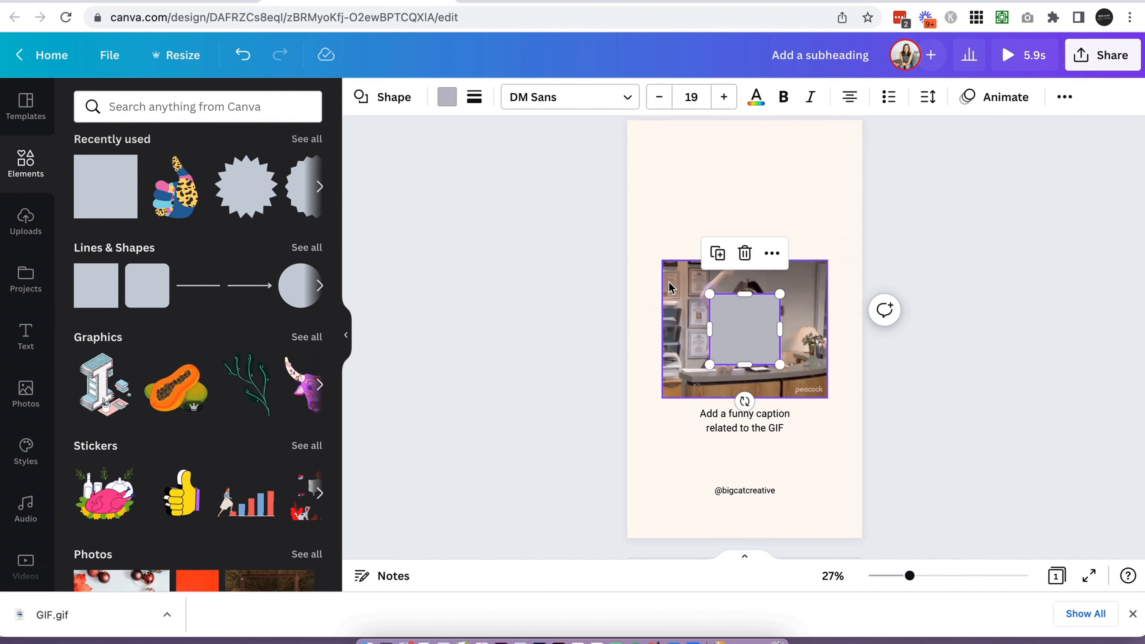
Make the square's fill transparent using the no-color swatch in the document colors
{"action": "left_click", "coordinate": [455, 105]}
{"action": "left_click", "coordinate": [131, 185]}
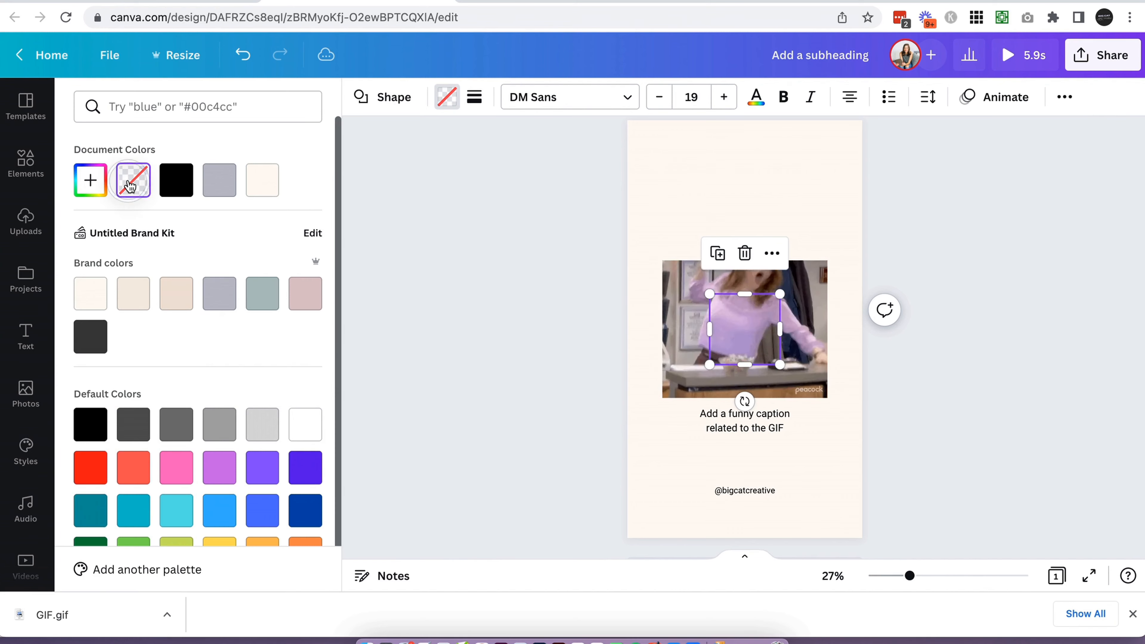
{"action": "left_click", "coordinate": [446, 97]}
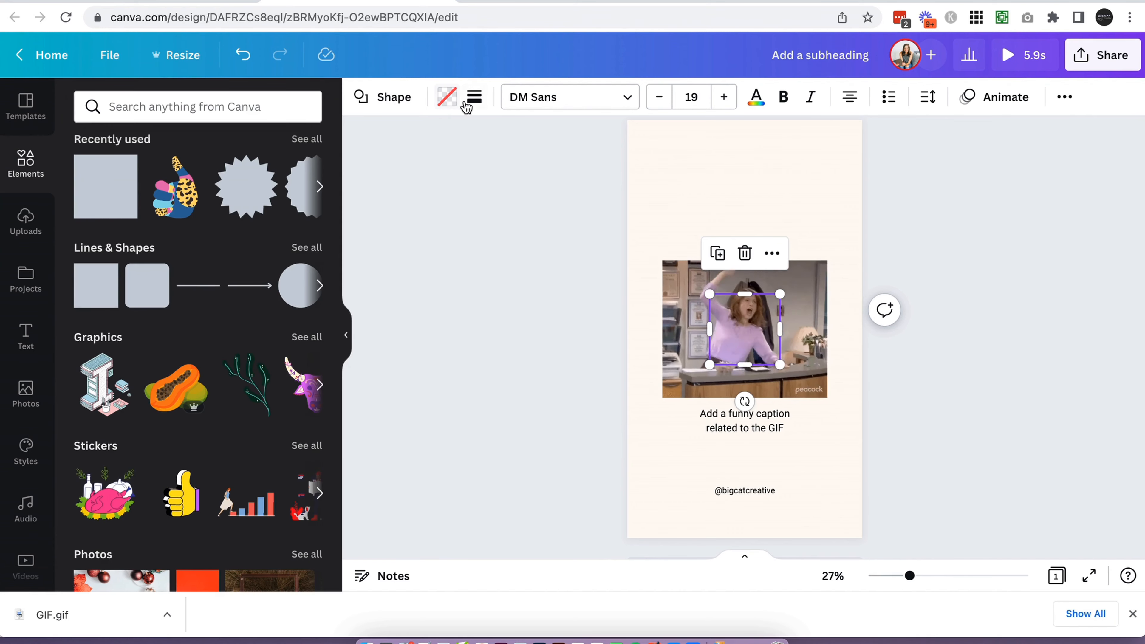
Give the transparent square a solid border with a weight of 6 and keep the square selected
{"action": "left_click", "coordinate": [475, 100]}
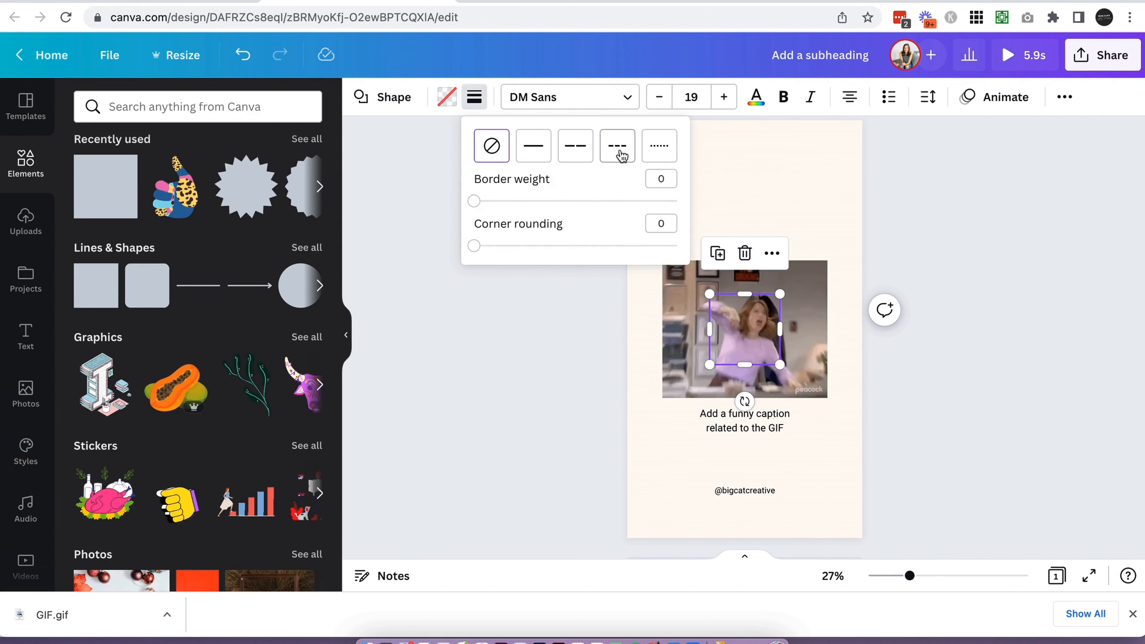
{"action": "left_click", "coordinate": [659, 178]}
{"action": "type", "text": "3"}
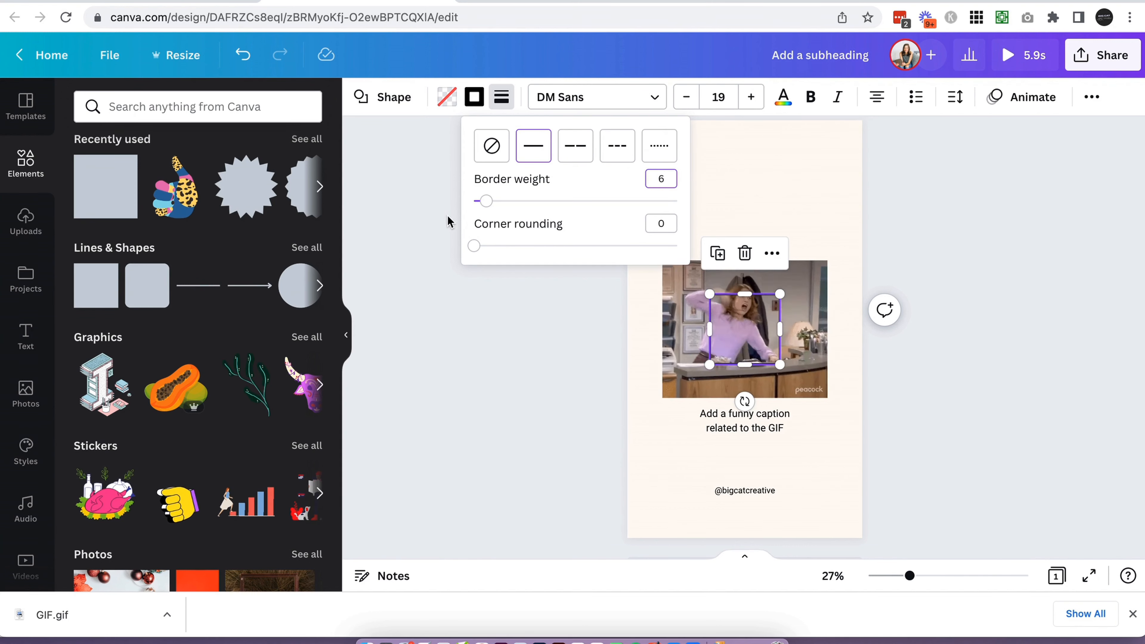
{"action": "left_click", "coordinate": [427, 218]}
{"action": "left_click", "coordinate": [510, 280]}
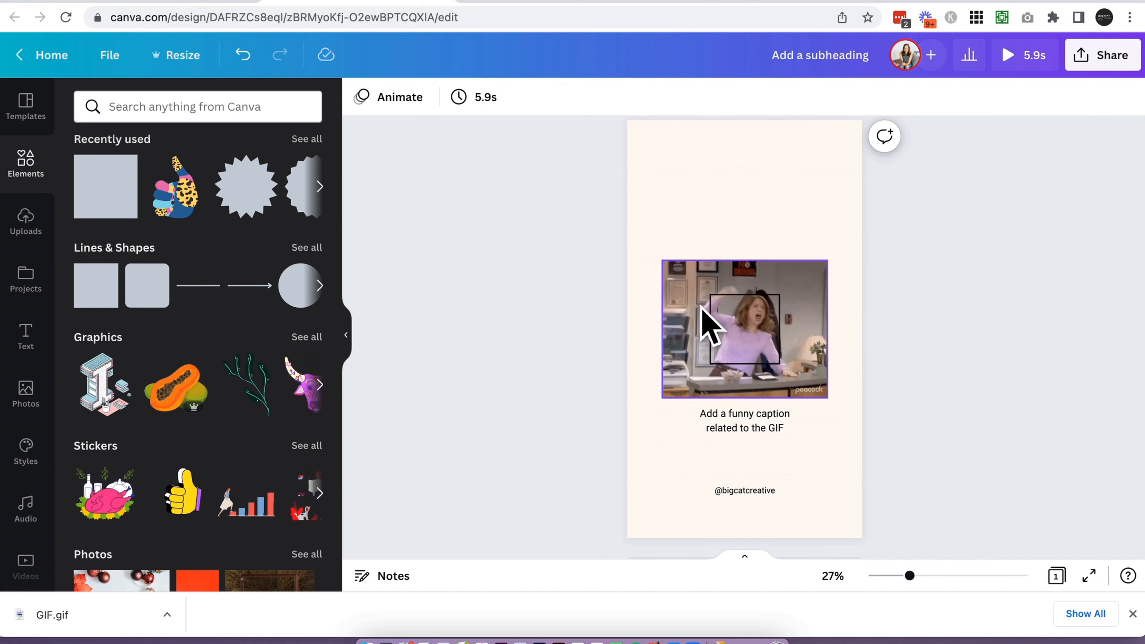
{"action": "left_click", "coordinate": [781, 309]}
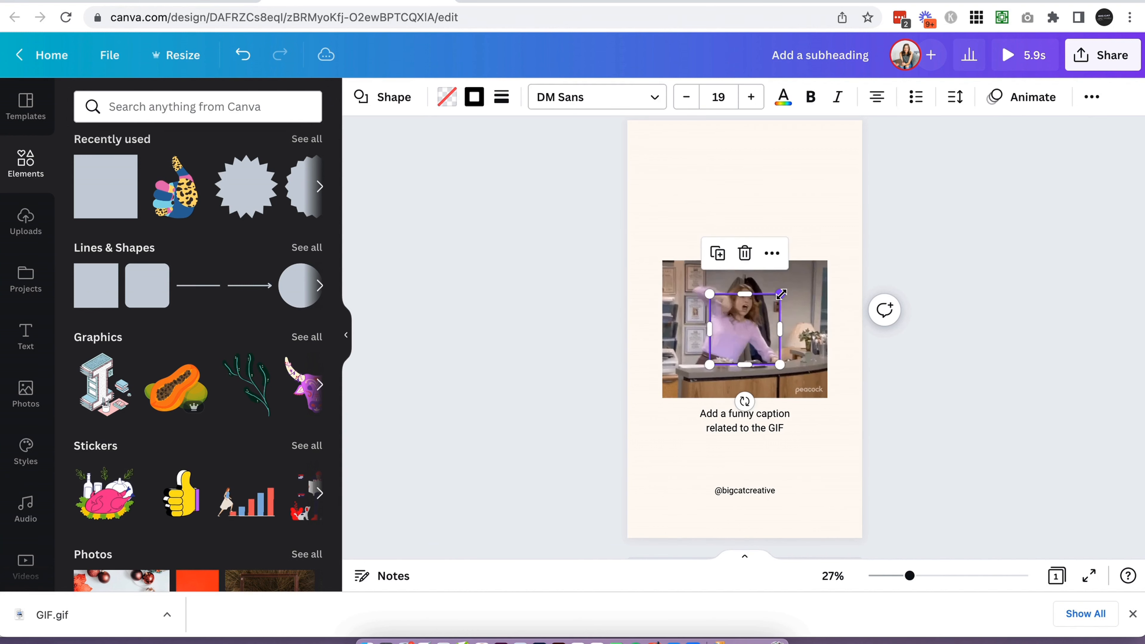
{"action": "left_click_drag", "start_coordinate": [798, 260], "coordinate": [829, 241]}
{"action": "key", "text": "super+z"}
{"action": "key", "text": "super+z"}
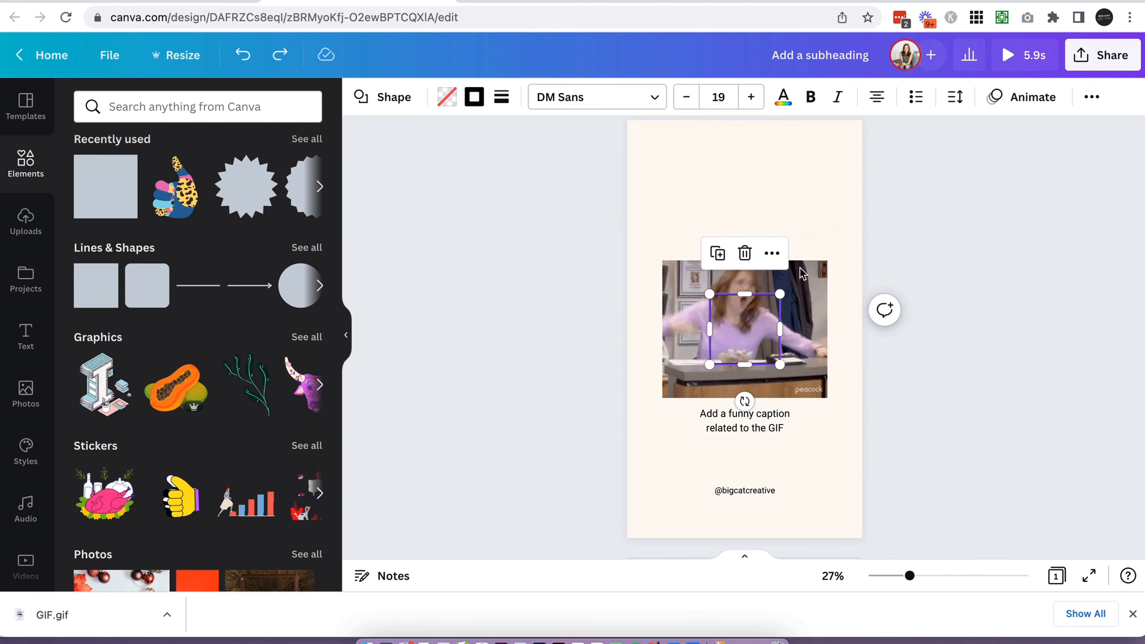
Enlarge the outlined square to 1,080 × 1,080 so it spans the full page width, and check its page alignment options
{"action": "left_click_drag", "start_coordinate": [779, 302], "coordinate": [855, 218]}
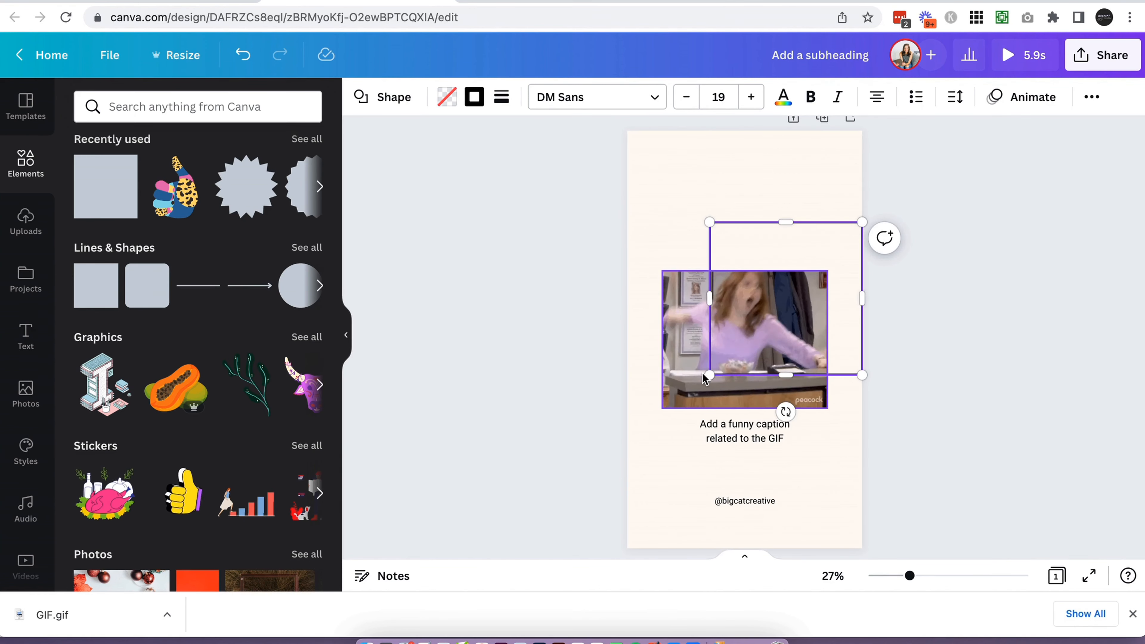
{"action": "left_click_drag", "start_coordinate": [707, 375], "coordinate": [621, 452]}
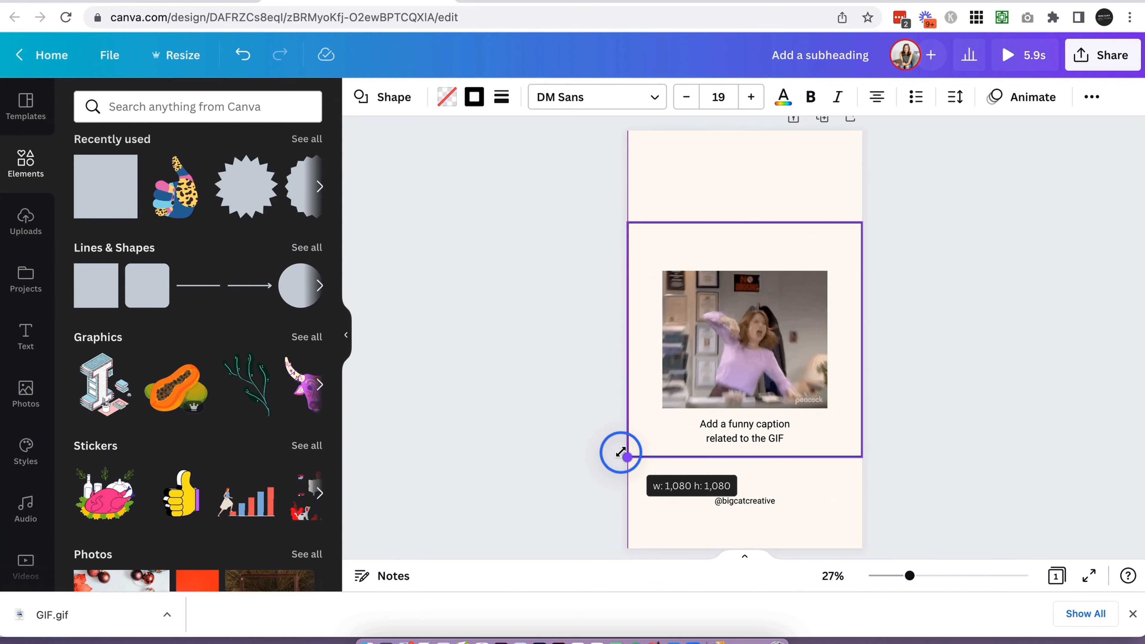
{"action": "left_click_drag", "start_coordinate": [621, 452], "coordinate": [622, 453]}
{"action": "left_click", "coordinate": [673, 225]}
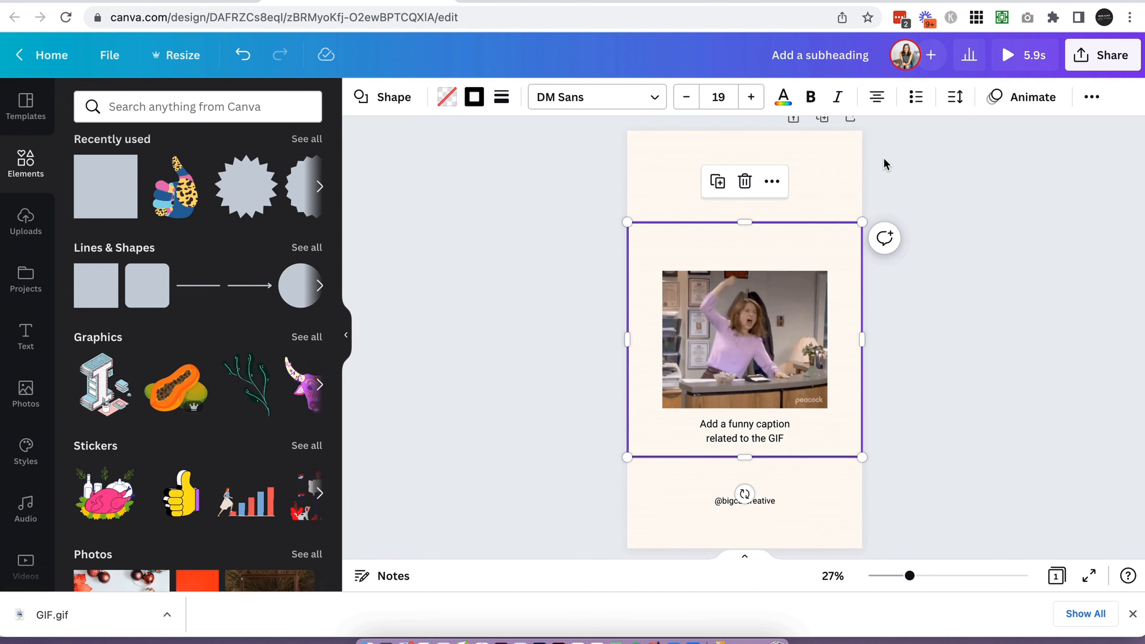
{"action": "left_click", "coordinate": [1091, 97]}
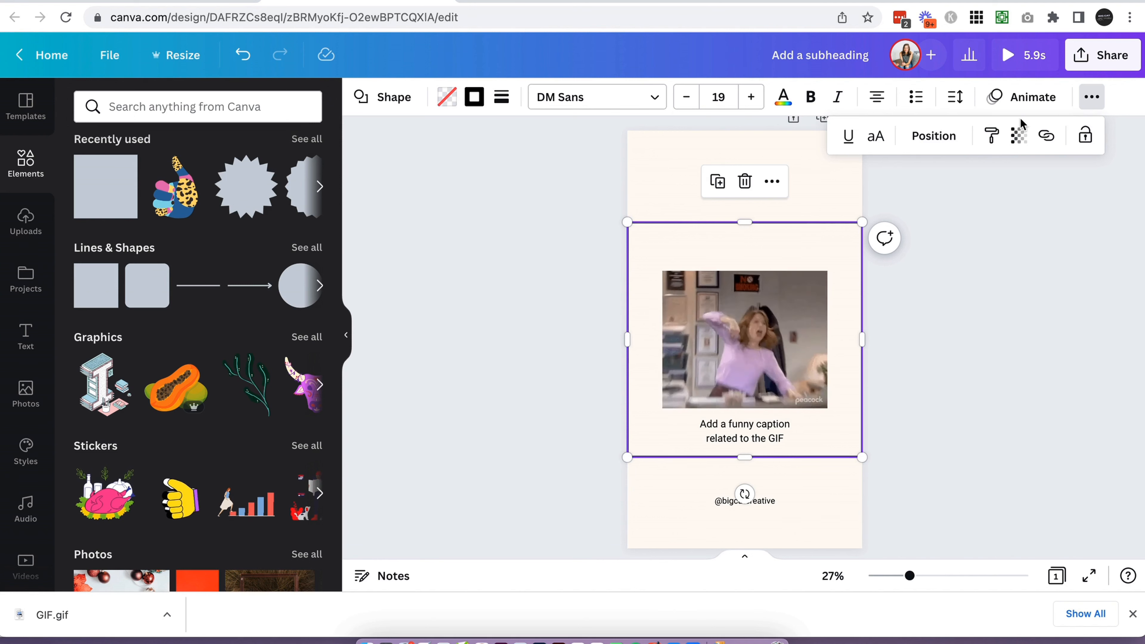
{"action": "left_click", "coordinate": [935, 136]}
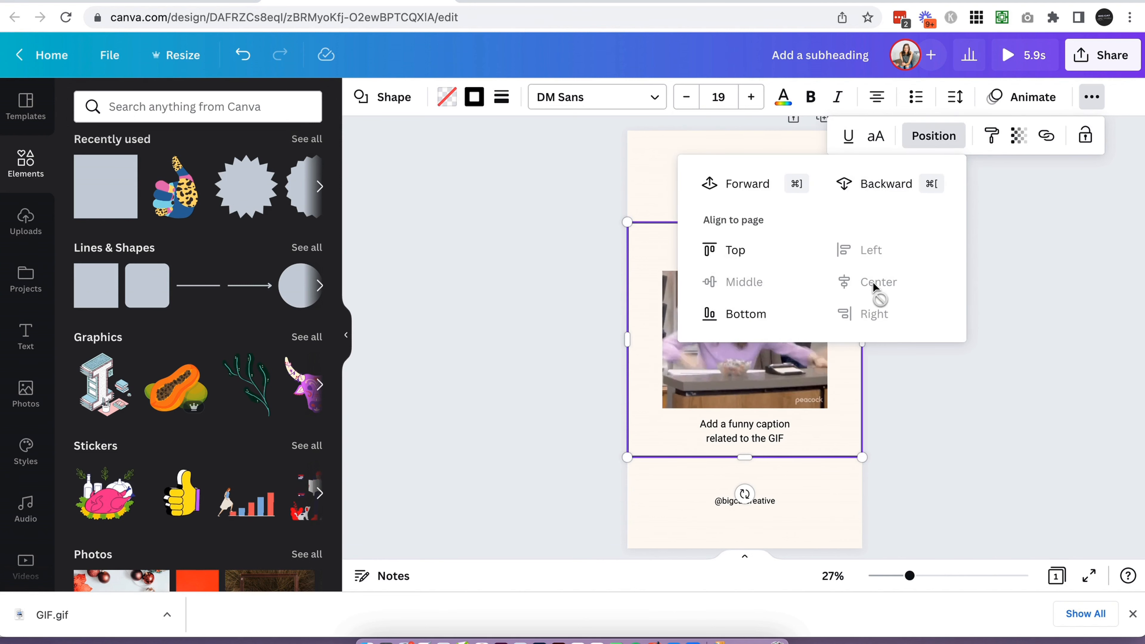
{"action": "left_click", "coordinate": [521, 310]}
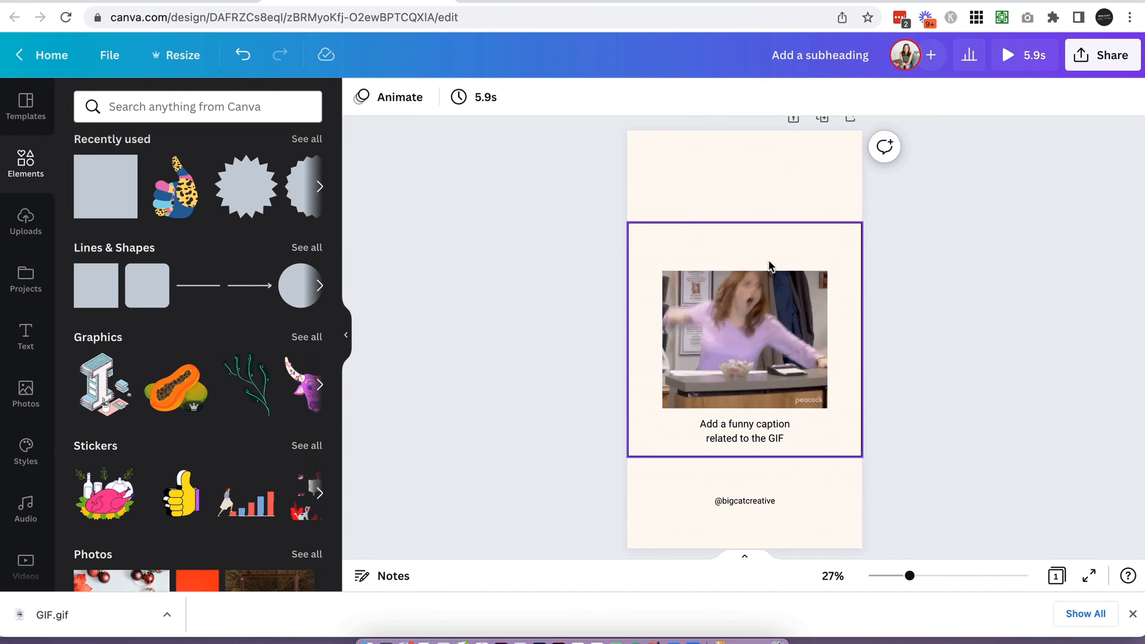
Move the GIF and its caption up together and nudge them so they sit vertically centered inside the outlined square
{"action": "left_click", "coordinate": [803, 365]}
{"action": "left_click", "coordinate": [771, 438]}
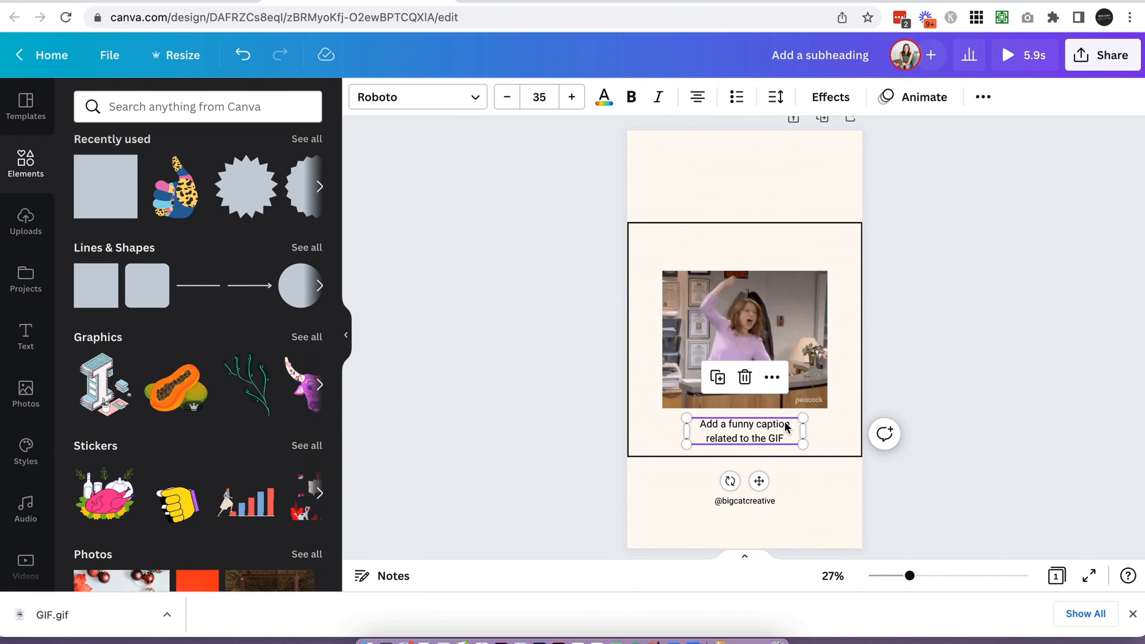
{"action": "left_click", "coordinate": [825, 413]}
{"action": "left_click", "coordinate": [817, 400]}
{"action": "left_click", "coordinate": [772, 434]}
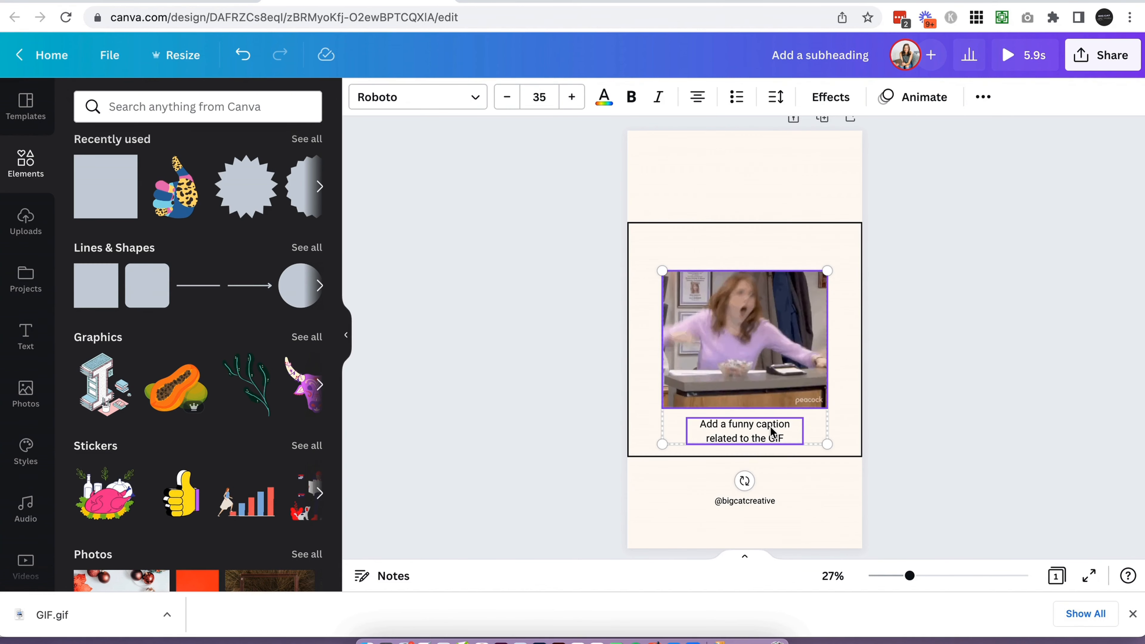
{"action": "left_click_drag", "start_coordinate": [786, 371], "coordinate": [788, 361]}
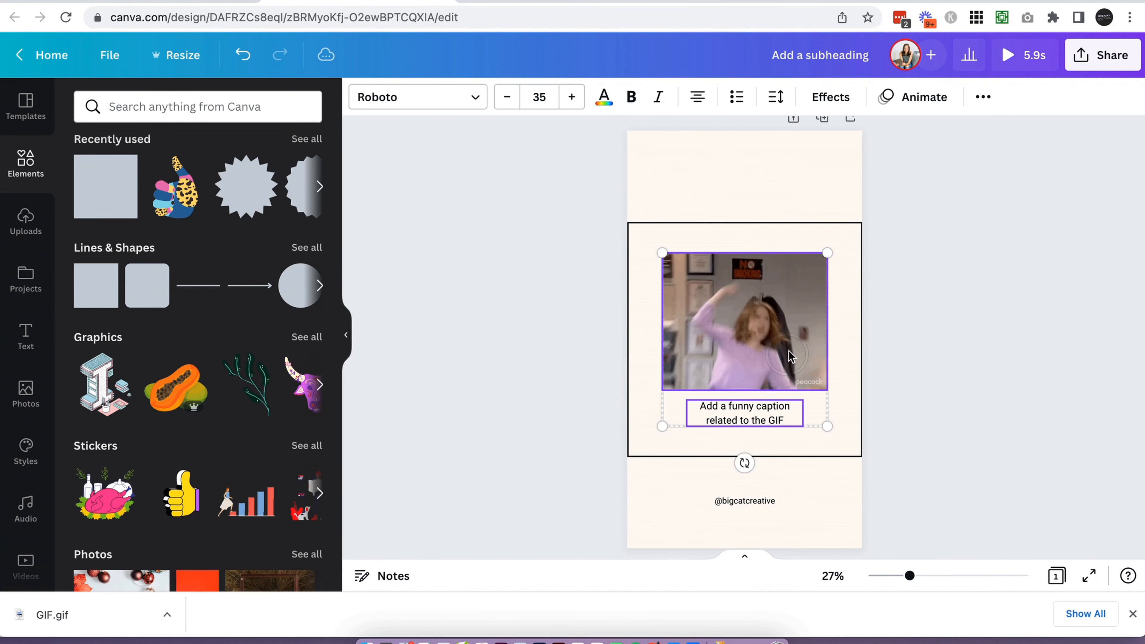
{"action": "key", "text": "Down"}
{"action": "key", "text": "Down"}
{"action": "key", "text": "Down"}
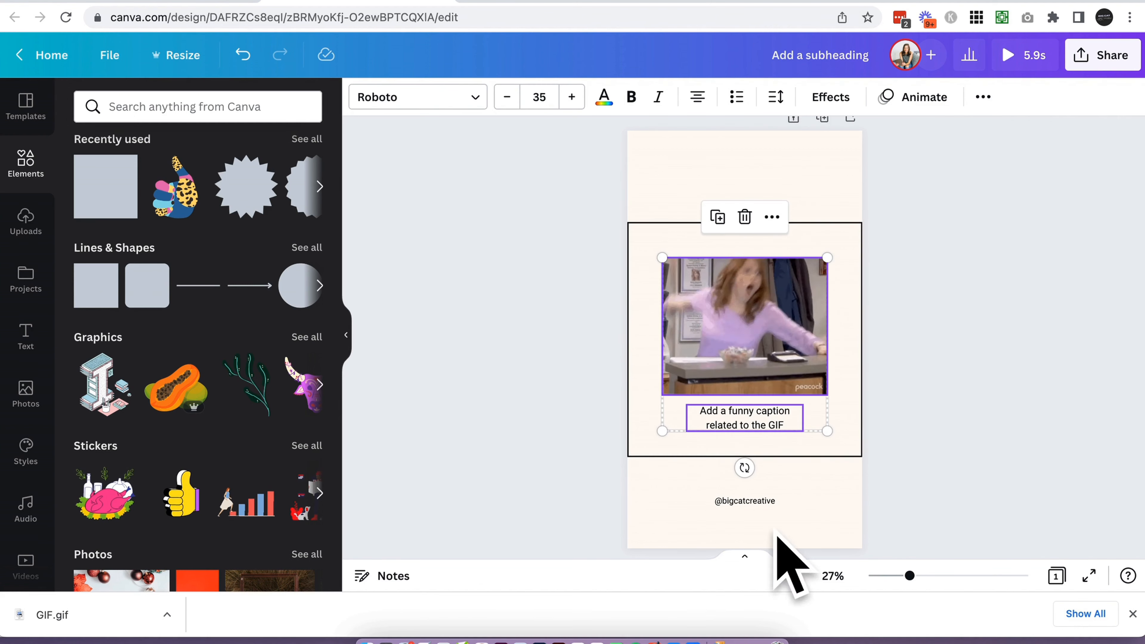
Delete the outlined square from around the GIF and caption
{"action": "left_click", "coordinate": [652, 235]}
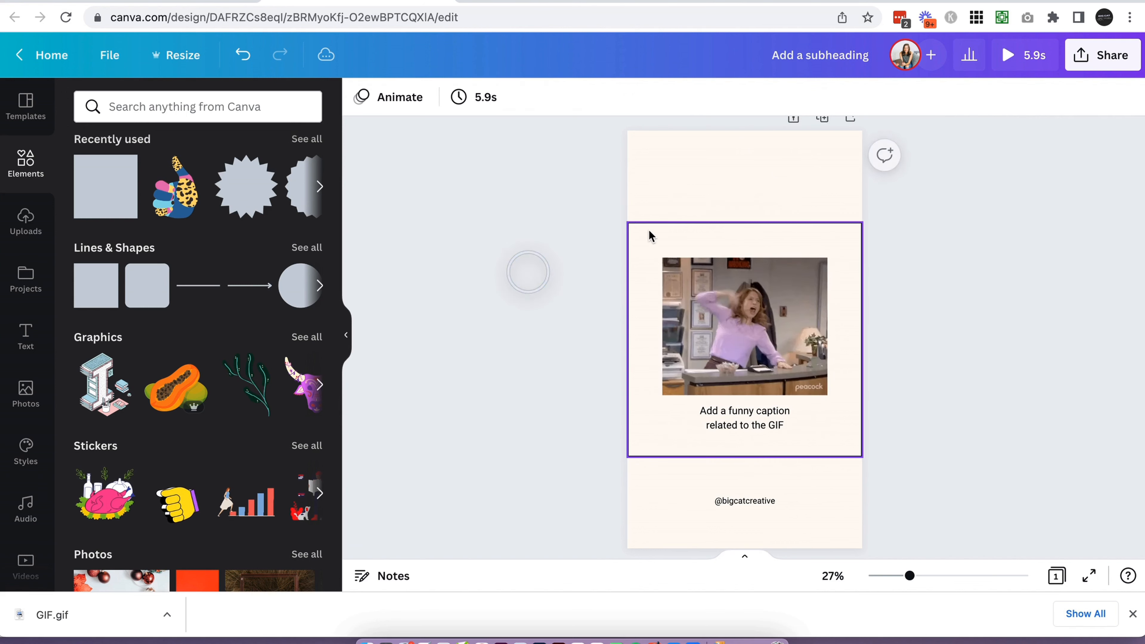
{"action": "left_click", "coordinate": [660, 228]}
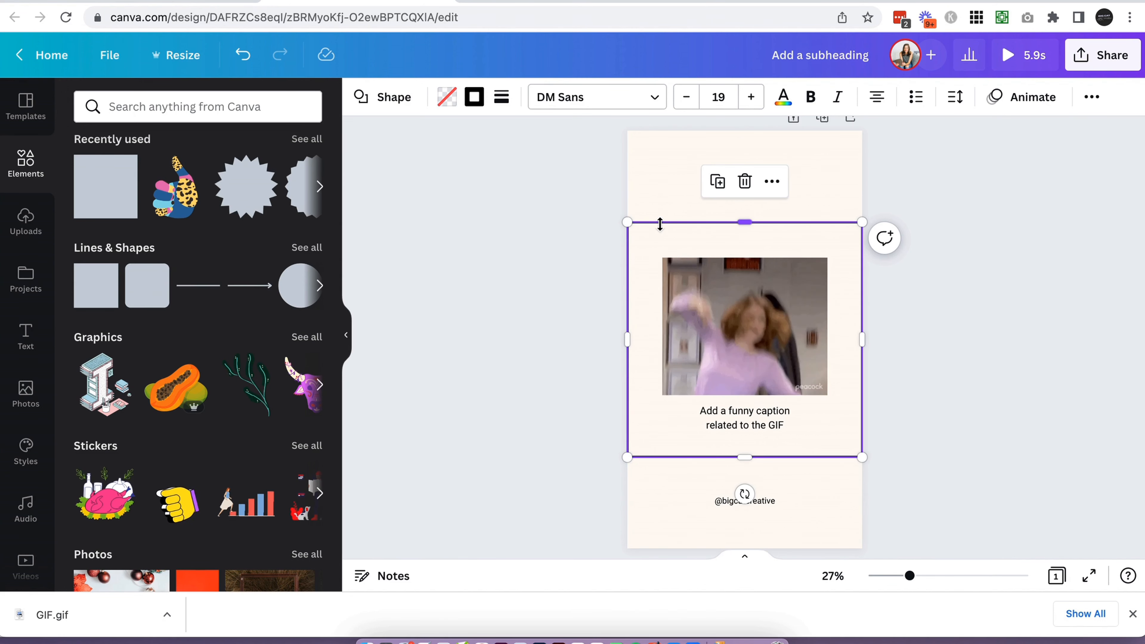
{"action": "key", "text": "Escape"}
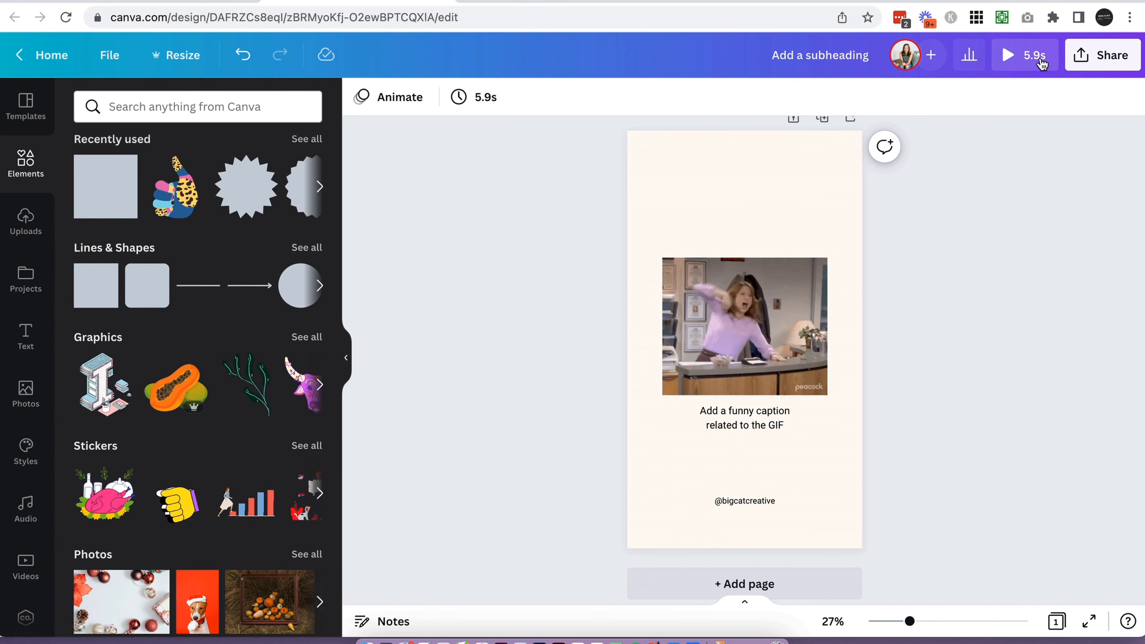
Preview the reel without the outlined square and return to the editor
{"action": "left_click", "coordinate": [1026, 56]}
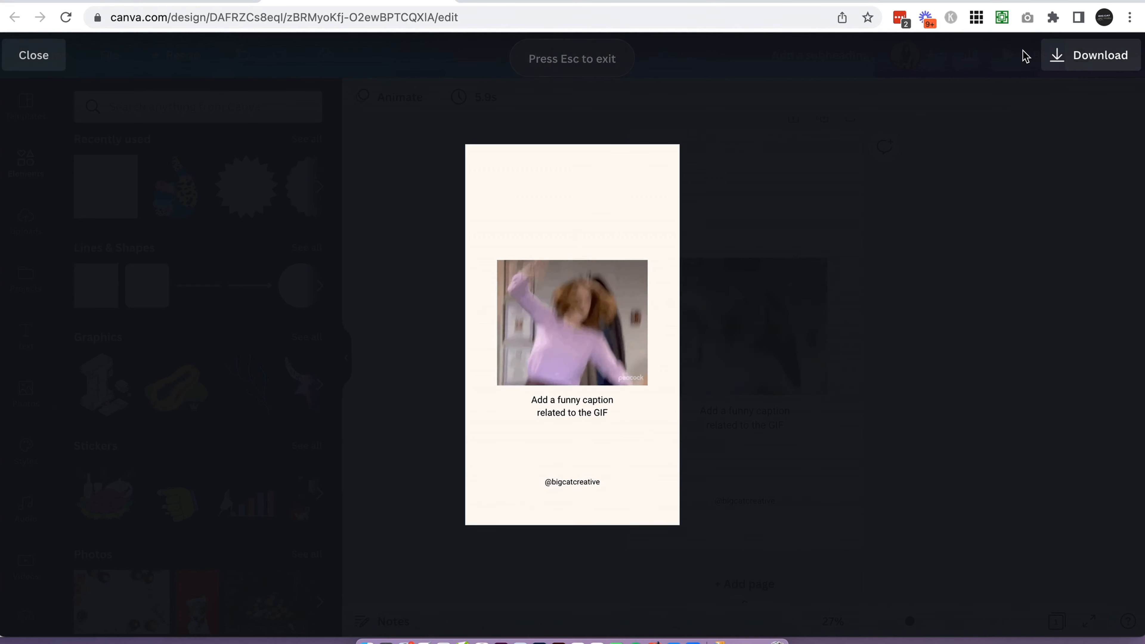
{"action": "left_click", "coordinate": [1009, 297]}
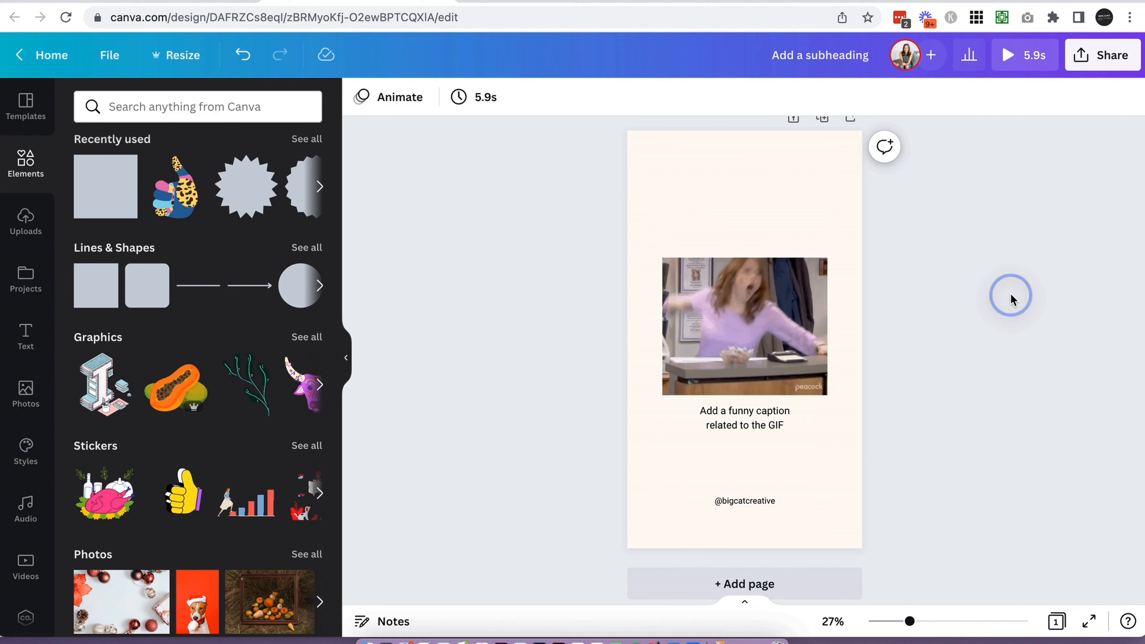
{"action": "left_click", "coordinate": [460, 215]}
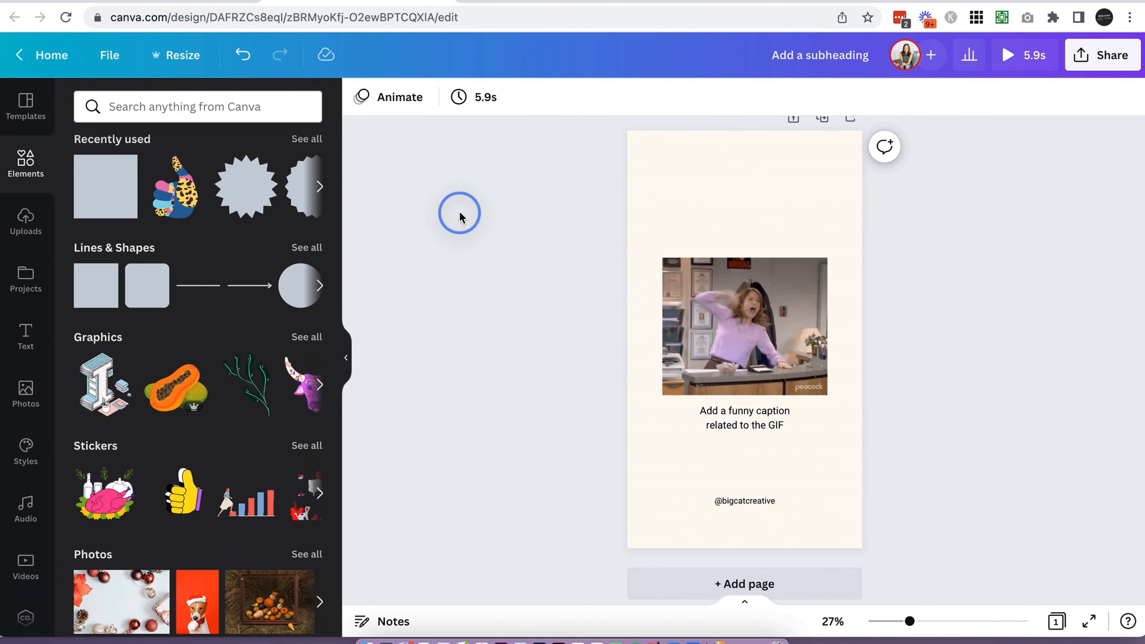
{"action": "left_click", "coordinate": [459, 215]}
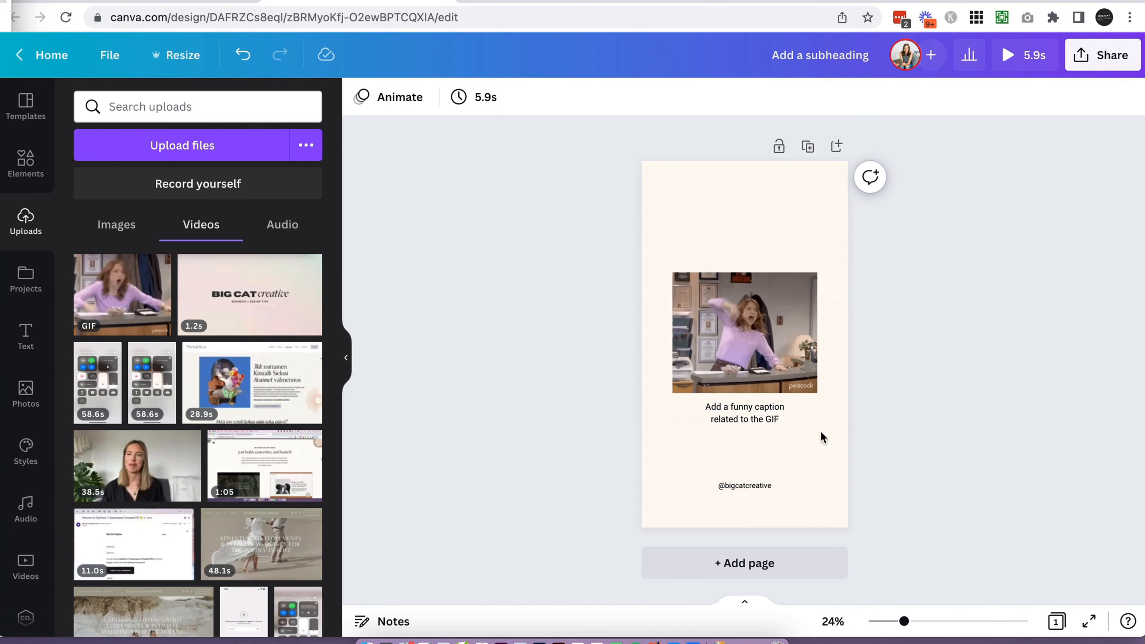
Show the page thumbnails below the canvas and examine the page's timing setting
{"action": "left_click", "coordinate": [745, 602]}
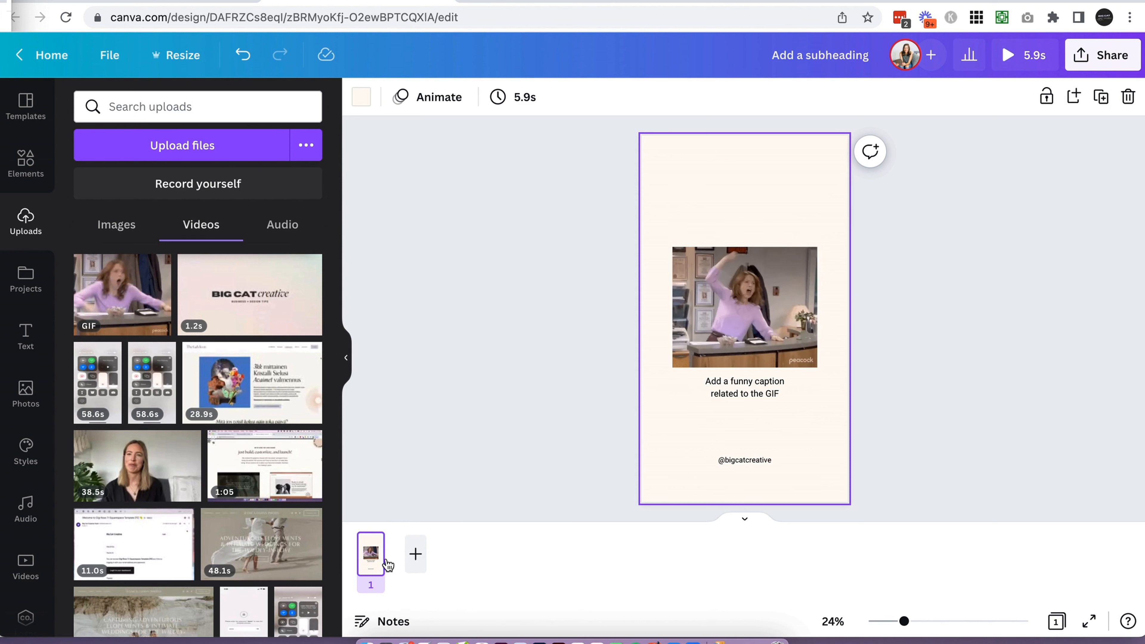
{"action": "left_click", "coordinate": [524, 245]}
{"action": "left_click", "coordinate": [477, 98]}
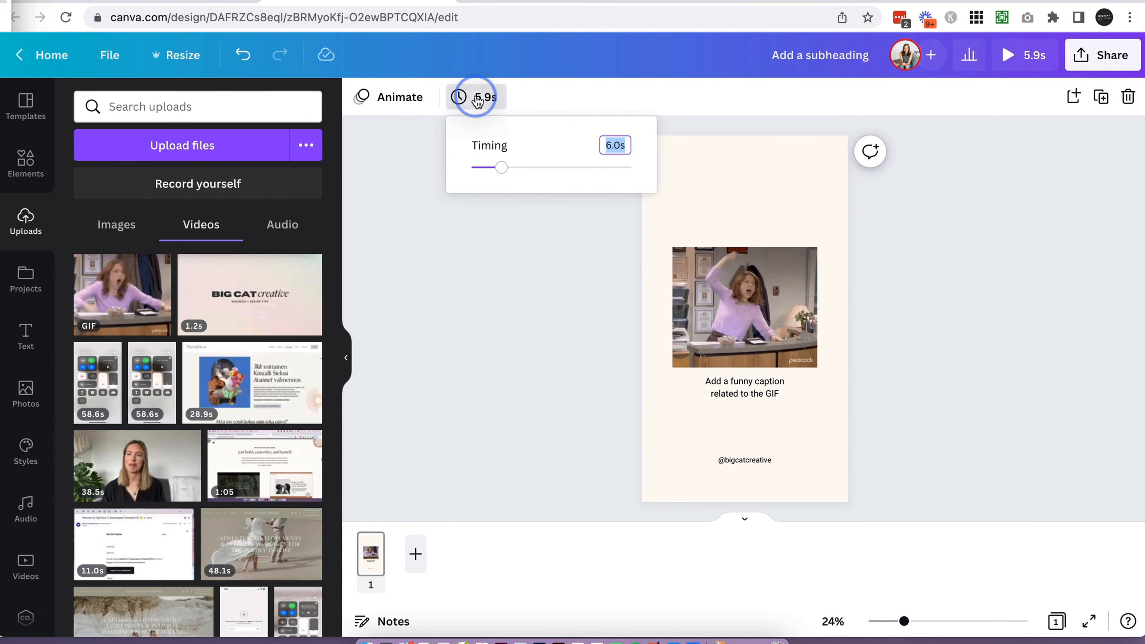
{"action": "left_click", "coordinate": [477, 230]}
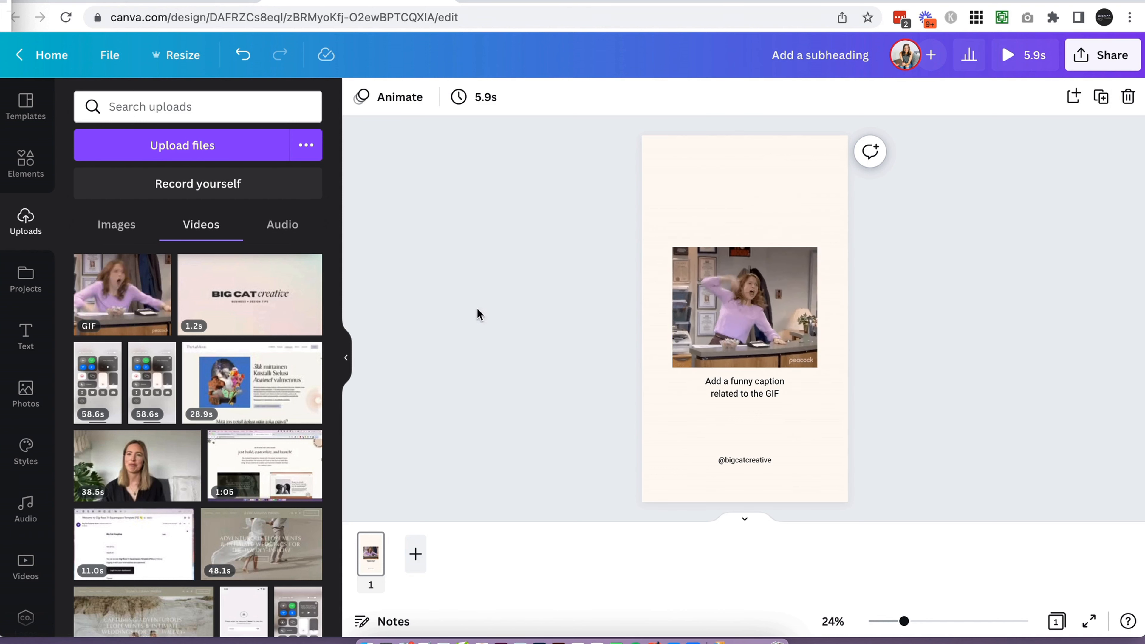
{"action": "left_click", "coordinate": [483, 98]}
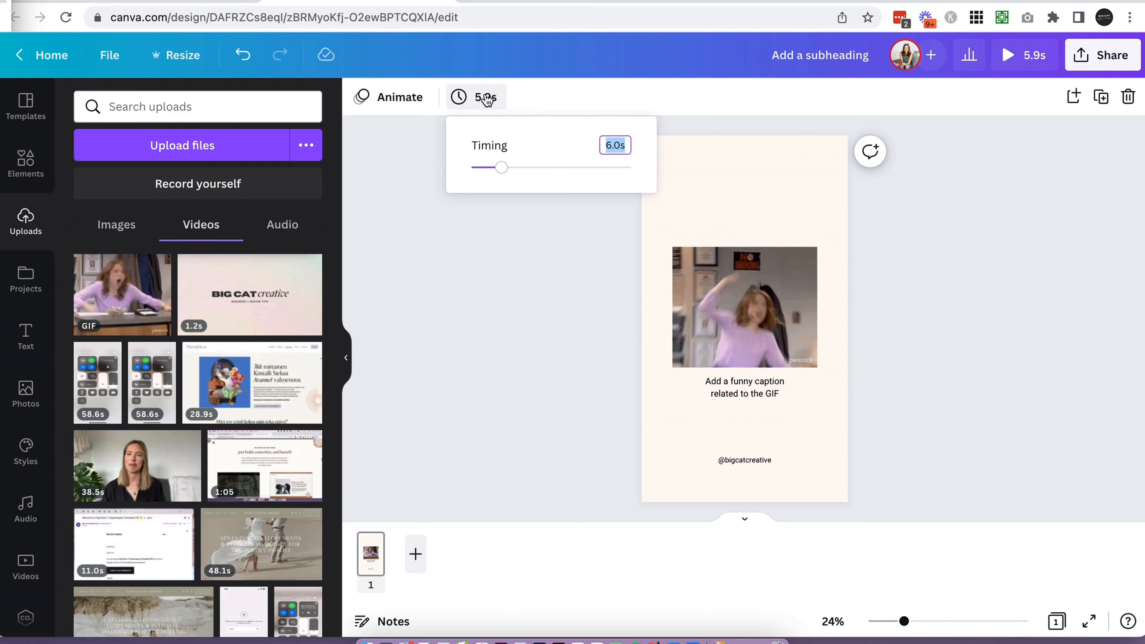
{"action": "left_click", "coordinate": [523, 317]}
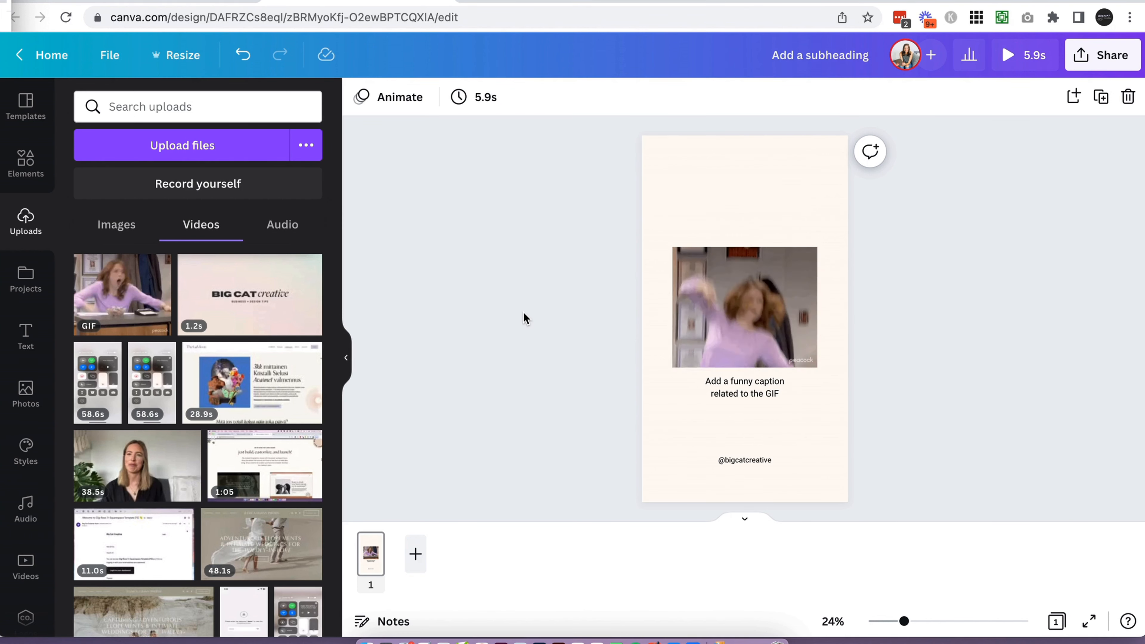
{"action": "left_click", "coordinate": [688, 313]}
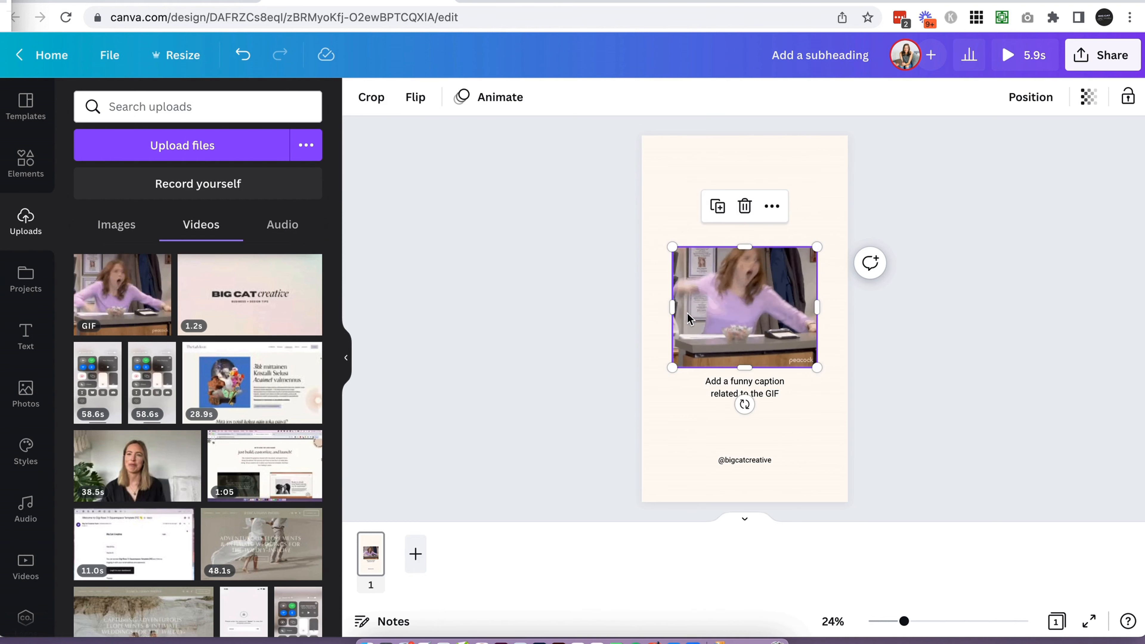
{"action": "left_click", "coordinate": [544, 222]}
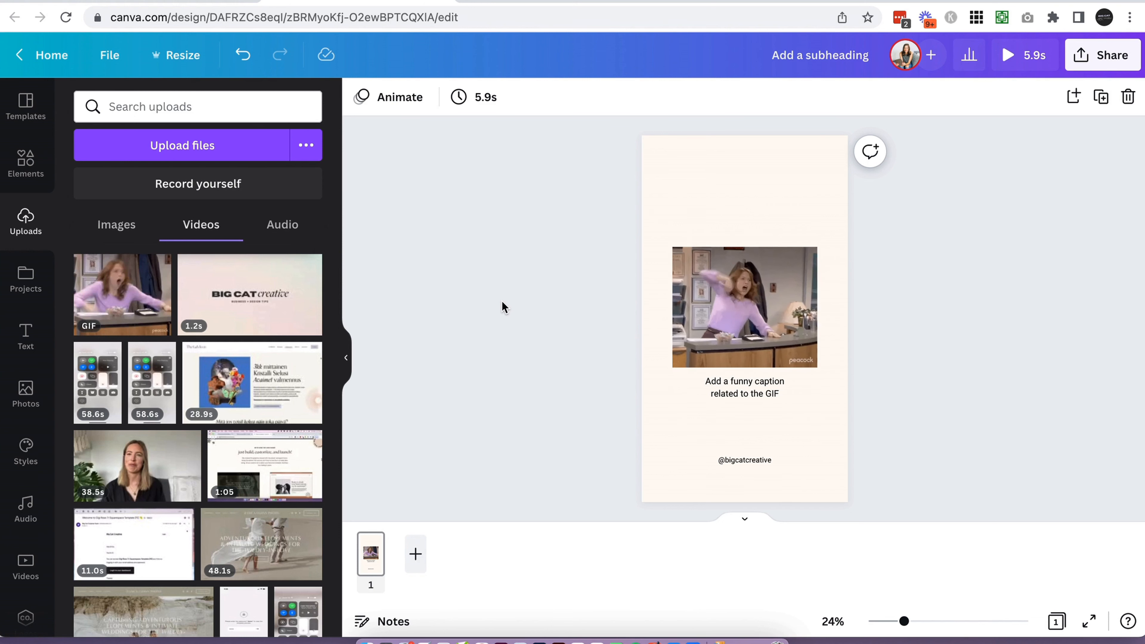
Set the page timing to 30.0 seconds, preview the playback and close the preview
{"action": "left_click", "coordinate": [468, 103]}
{"action": "left_click_drag", "start_coordinate": [501, 167], "coordinate": [744, 158]}
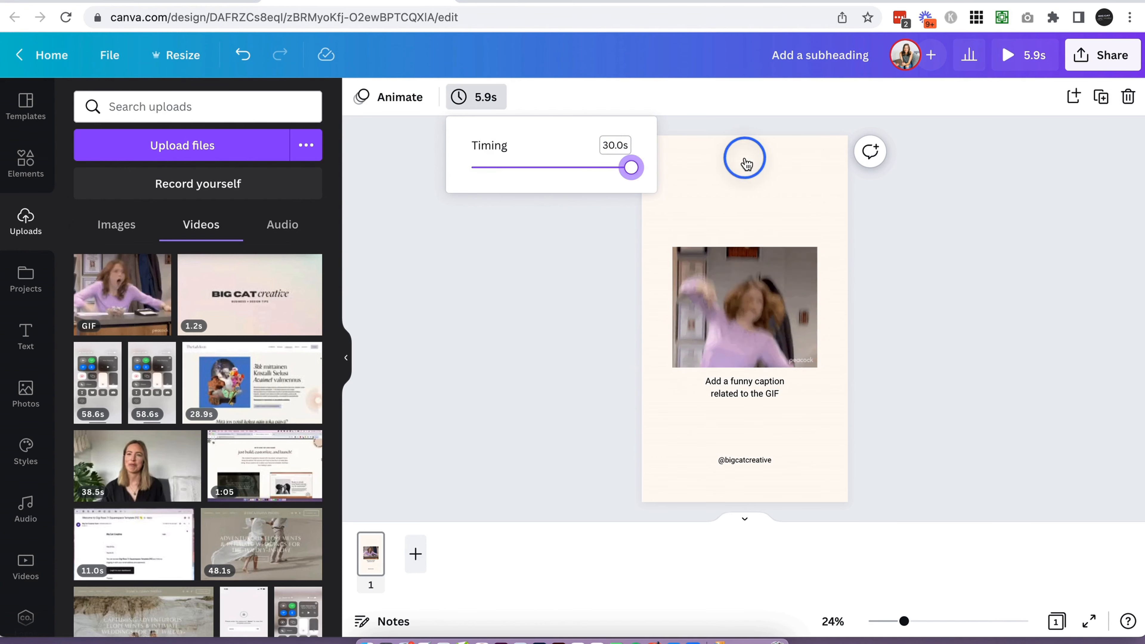
{"action": "left_click", "coordinate": [560, 371]}
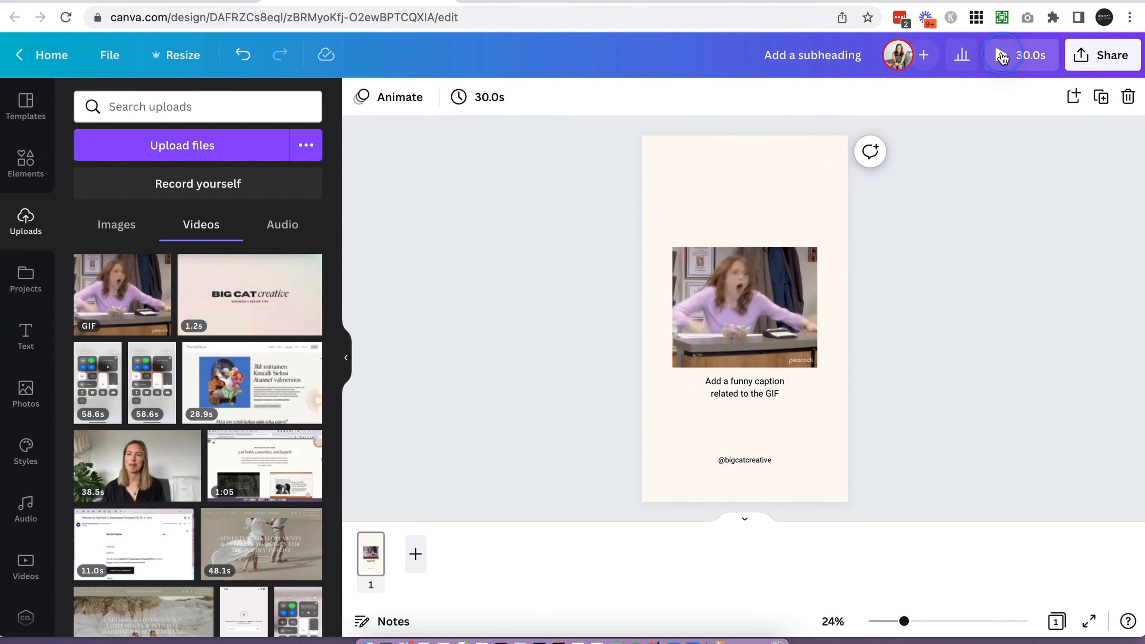
{"action": "left_click", "coordinate": [1002, 57]}
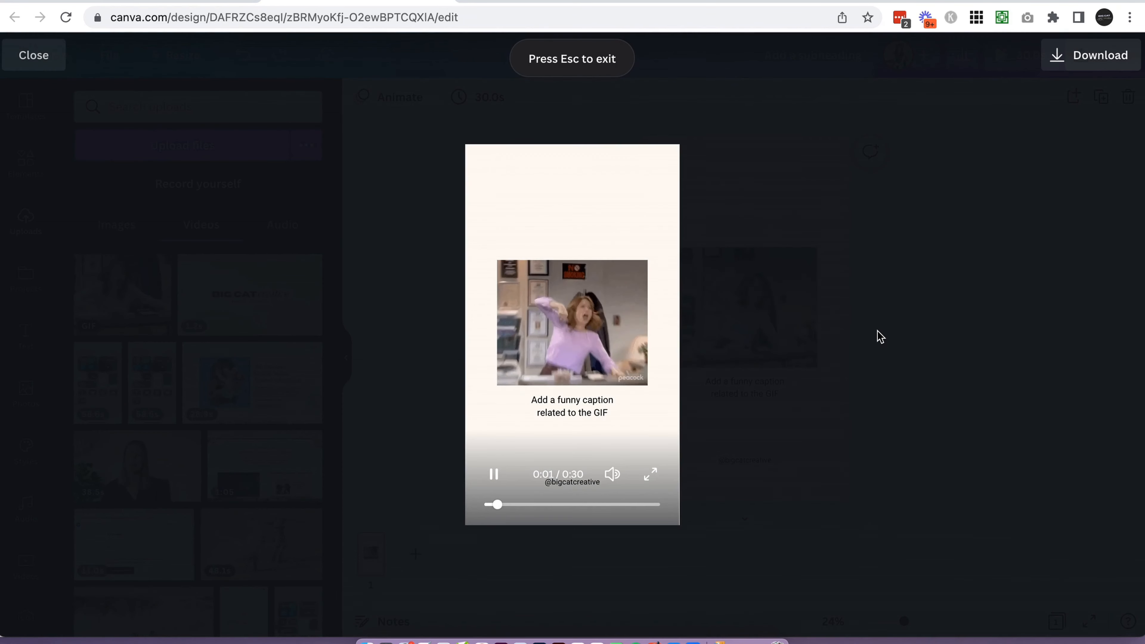
{"action": "key", "text": "Escape"}
Set the page timing to 5.9 seconds
{"action": "left_click", "coordinate": [479, 97]}
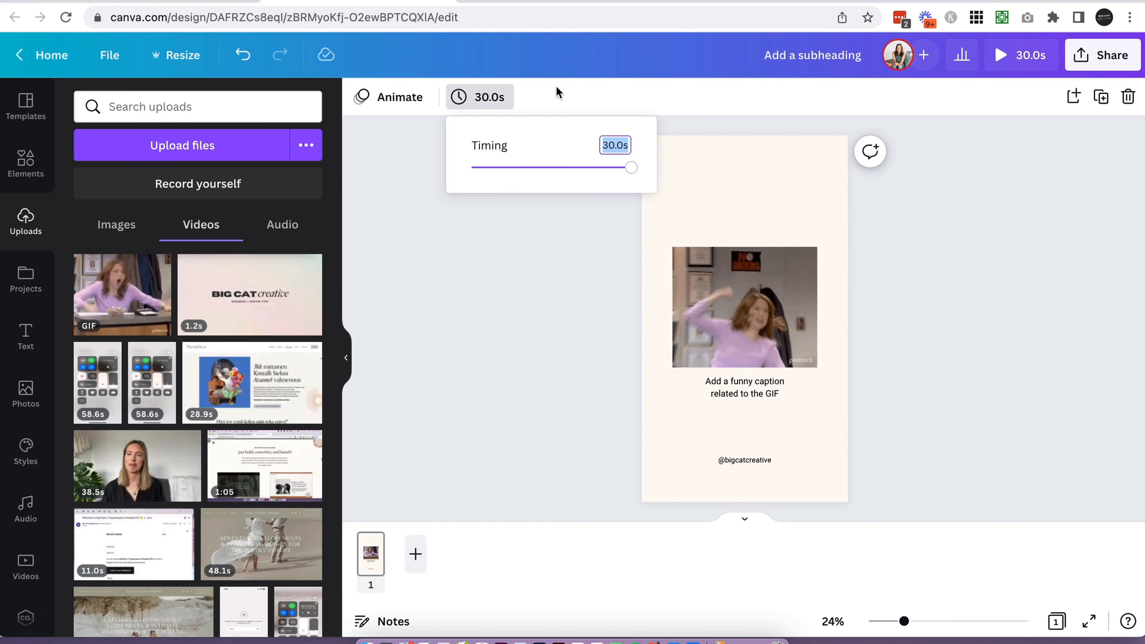
{"action": "type", "text": "5.9"}
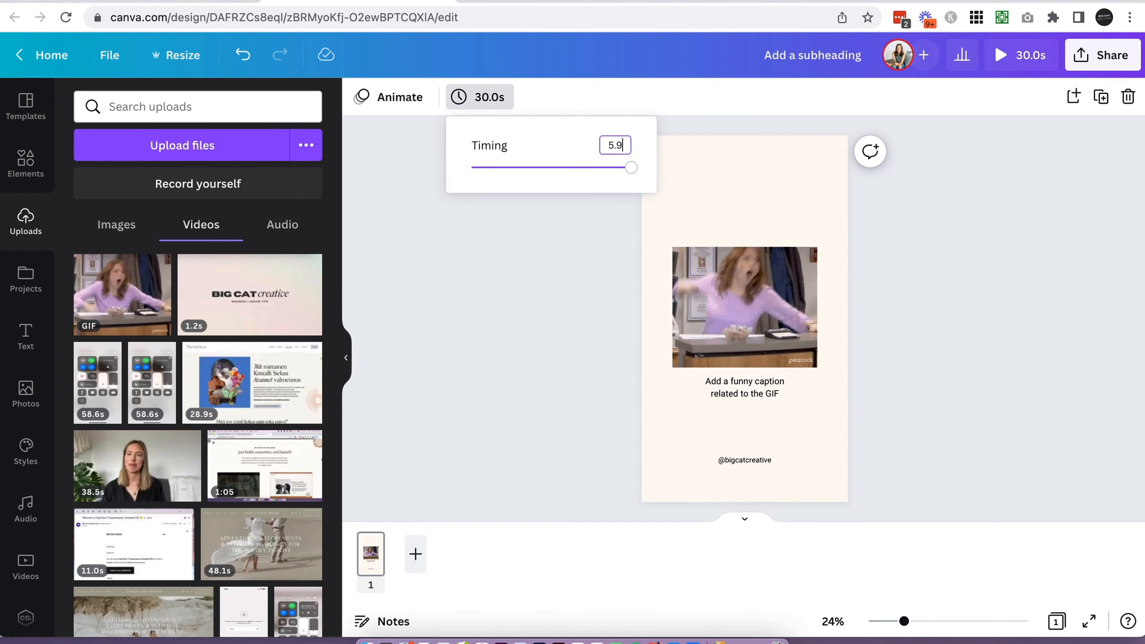
{"action": "key", "text": "Return"}
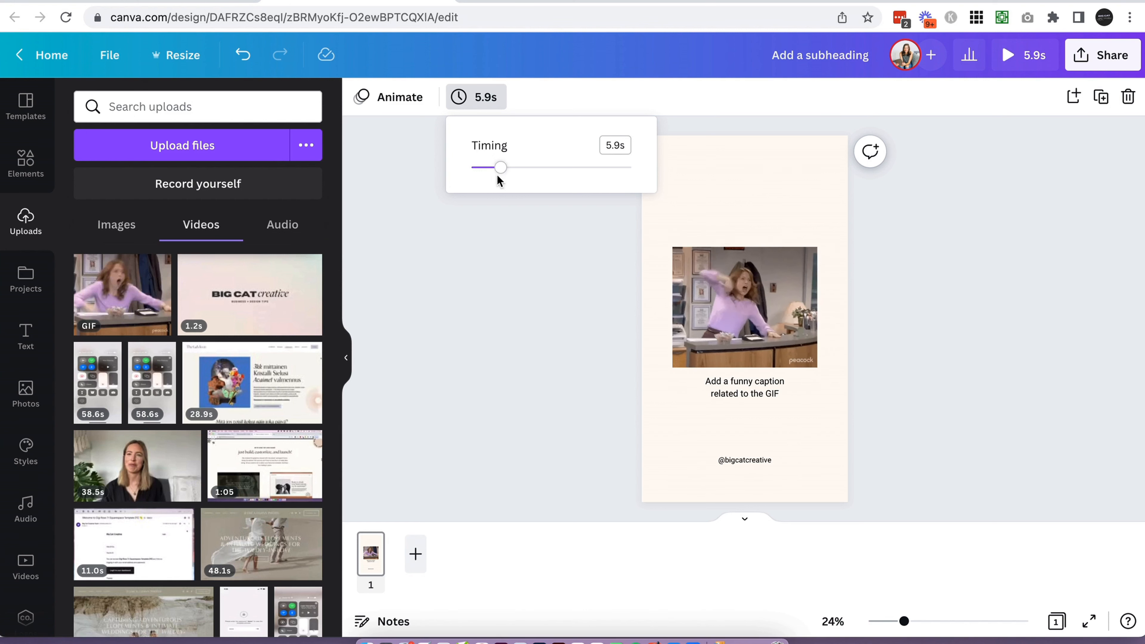
{"action": "left_click", "coordinate": [613, 216]}
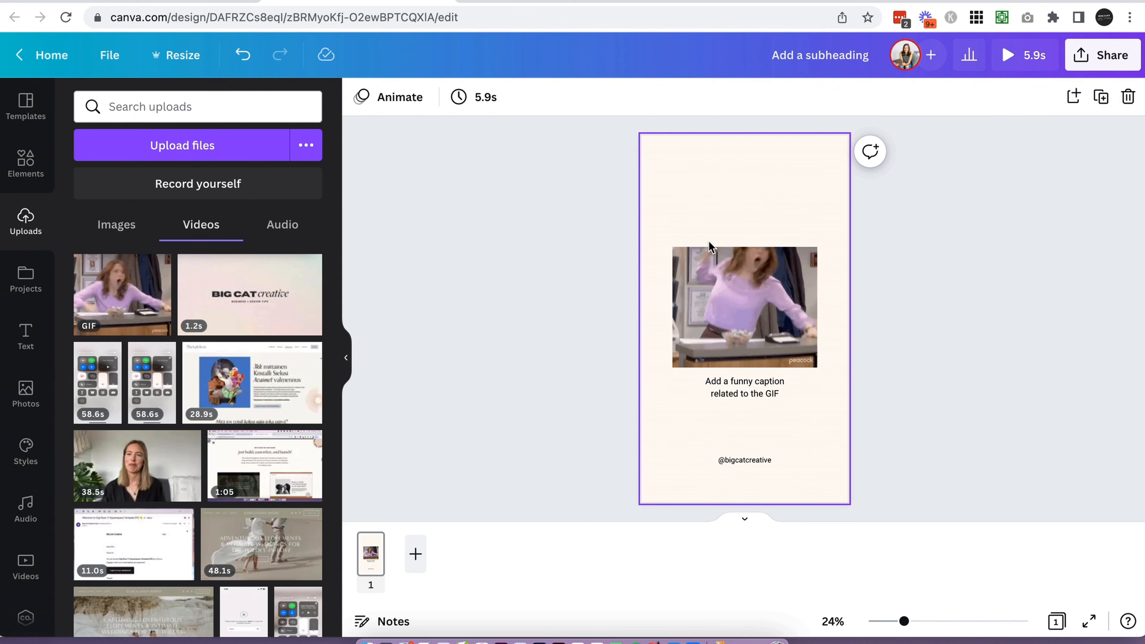
Review the page's timing setting and play the reel preview through to the end
{"action": "left_click", "coordinate": [486, 100]}
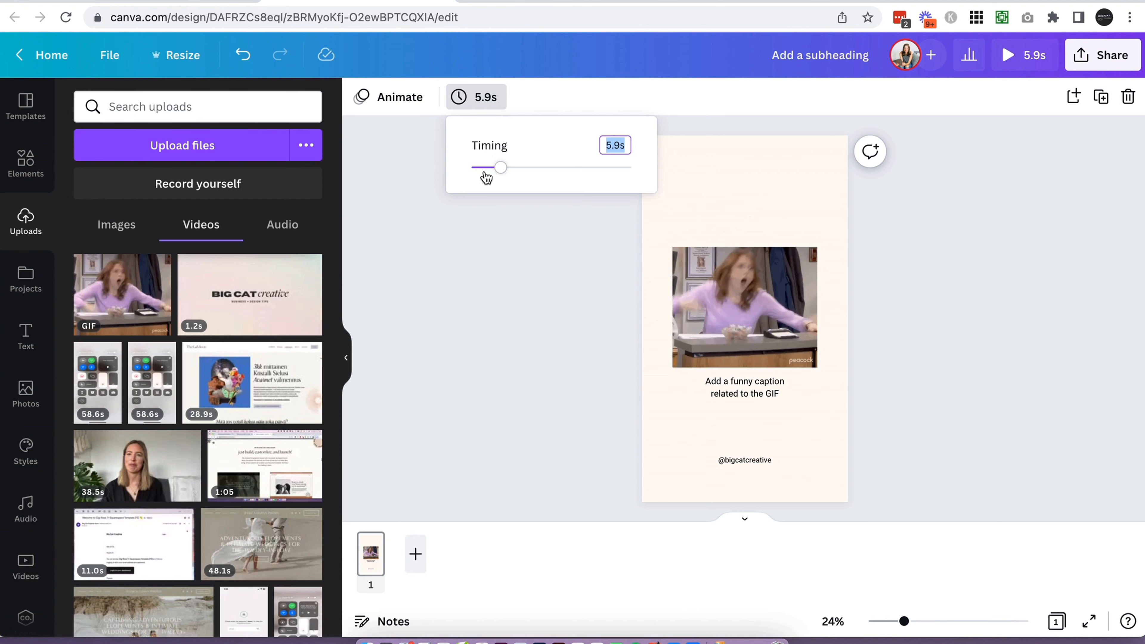
{"action": "left_click", "coordinate": [572, 337]}
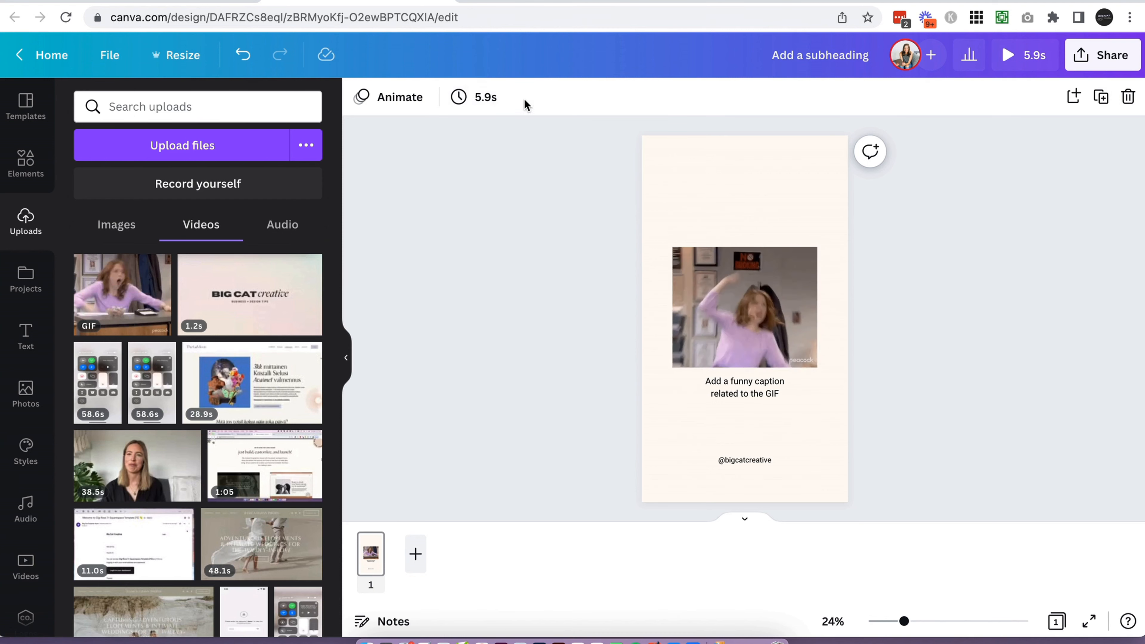
{"action": "left_click", "coordinate": [1002, 57]}
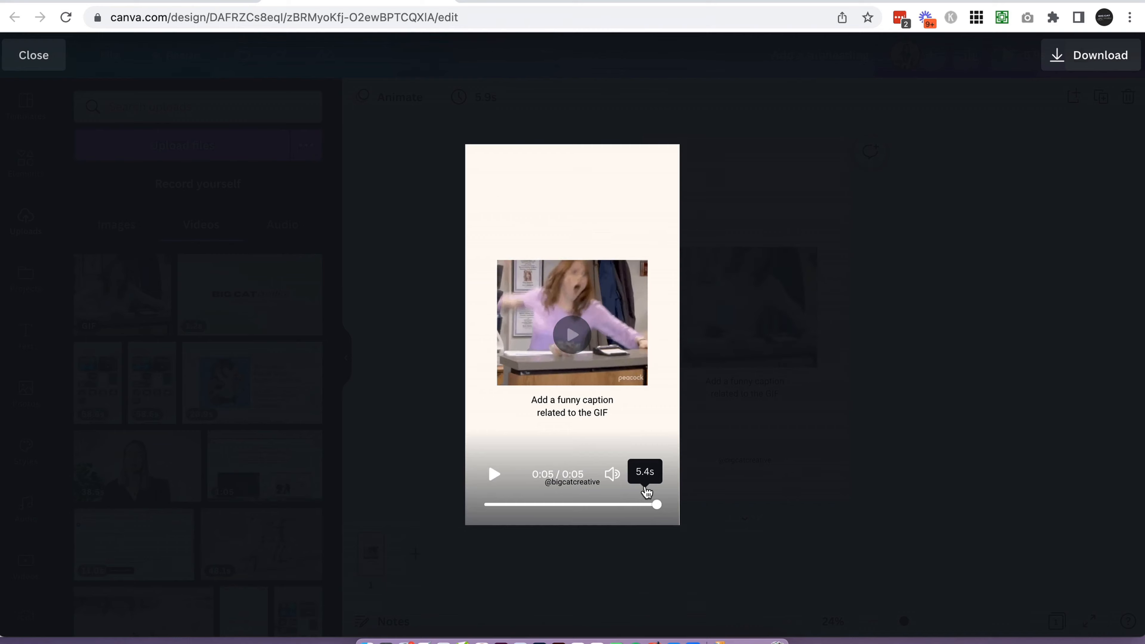
Close the reel preview and review the design's sharing and download options
{"action": "key", "text": "Escape"}
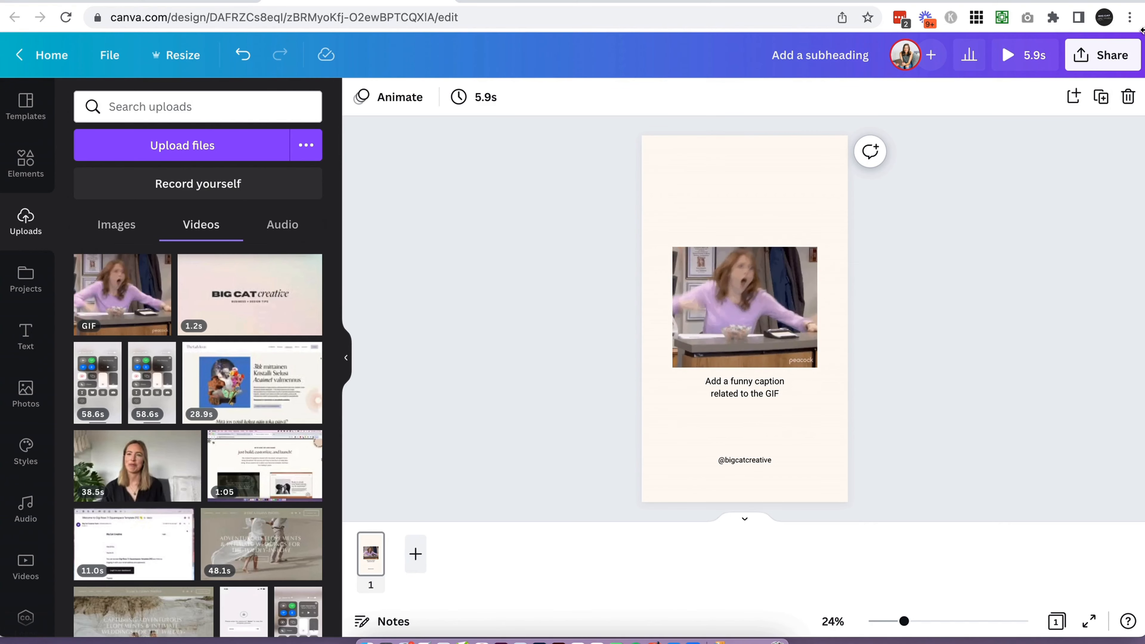
{"action": "left_click", "coordinate": [1101, 59]}
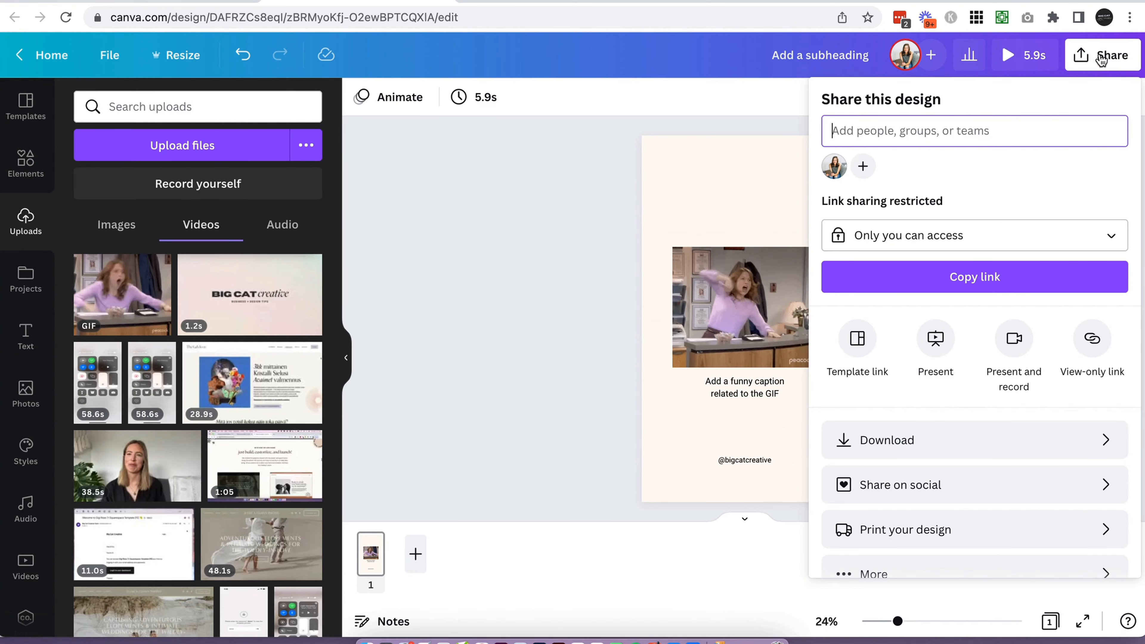
{"action": "left_click", "coordinate": [905, 441]}
{"action": "left_click", "coordinate": [829, 97]}
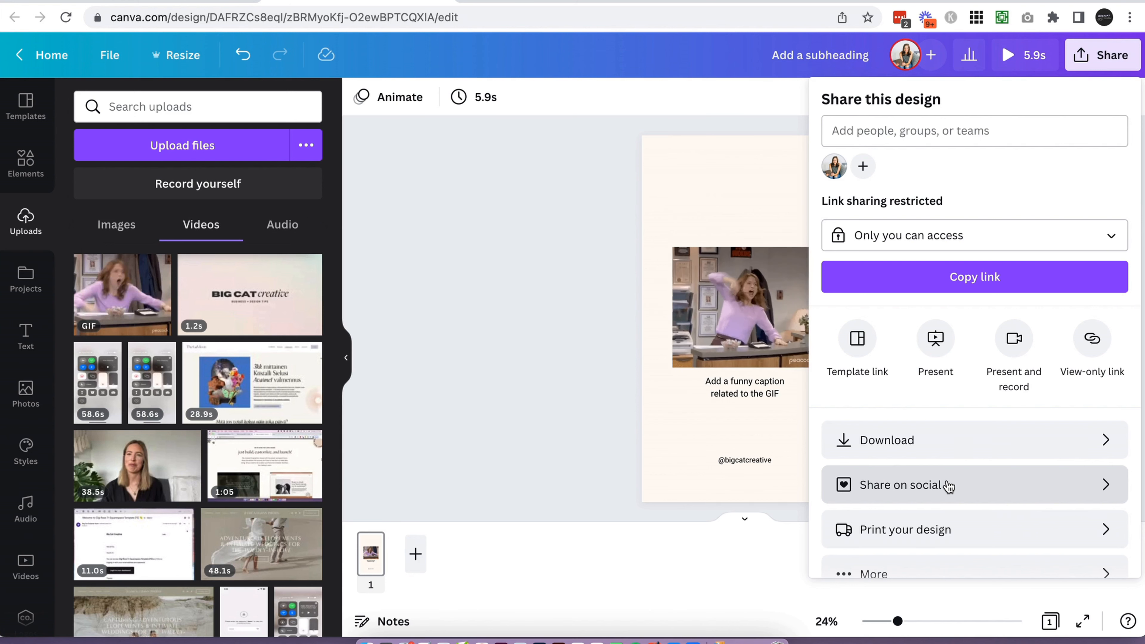
Download the reel as an MP4 Video and return from the downloaded video's playback to the design editor
{"action": "left_click", "coordinate": [933, 432]}
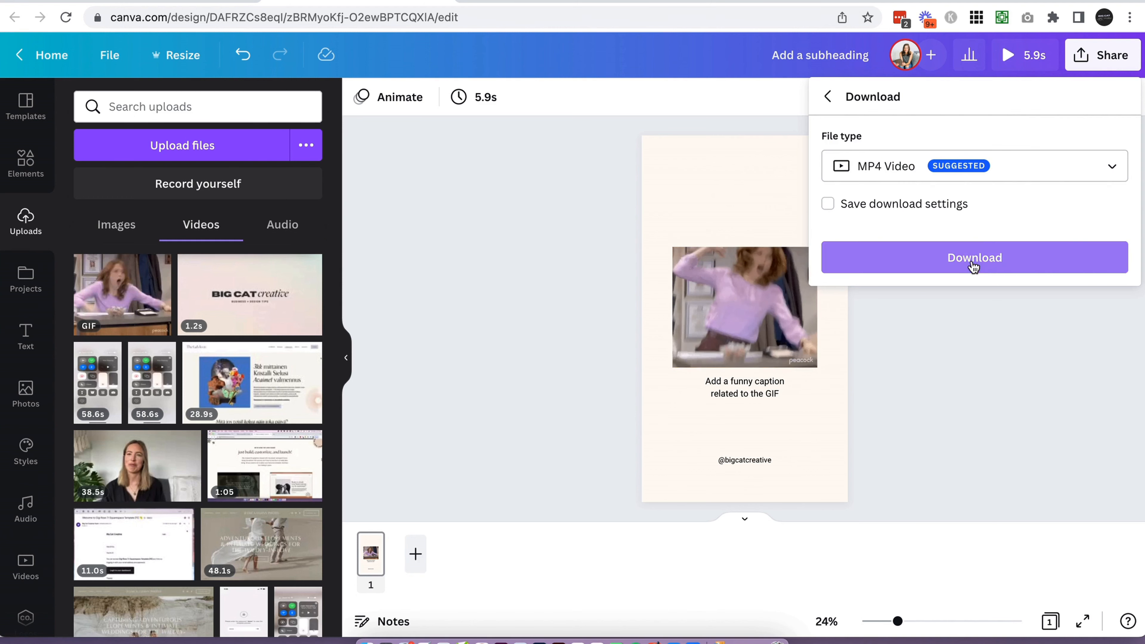
{"action": "left_click", "coordinate": [900, 258]}
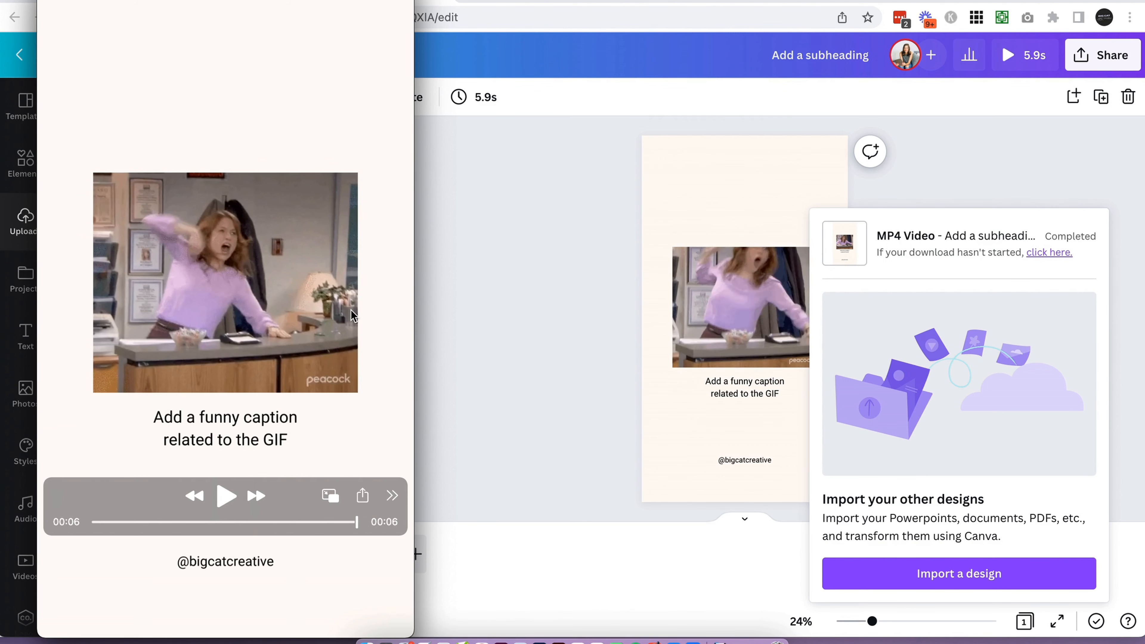
{"action": "left_click", "coordinate": [588, 256]}
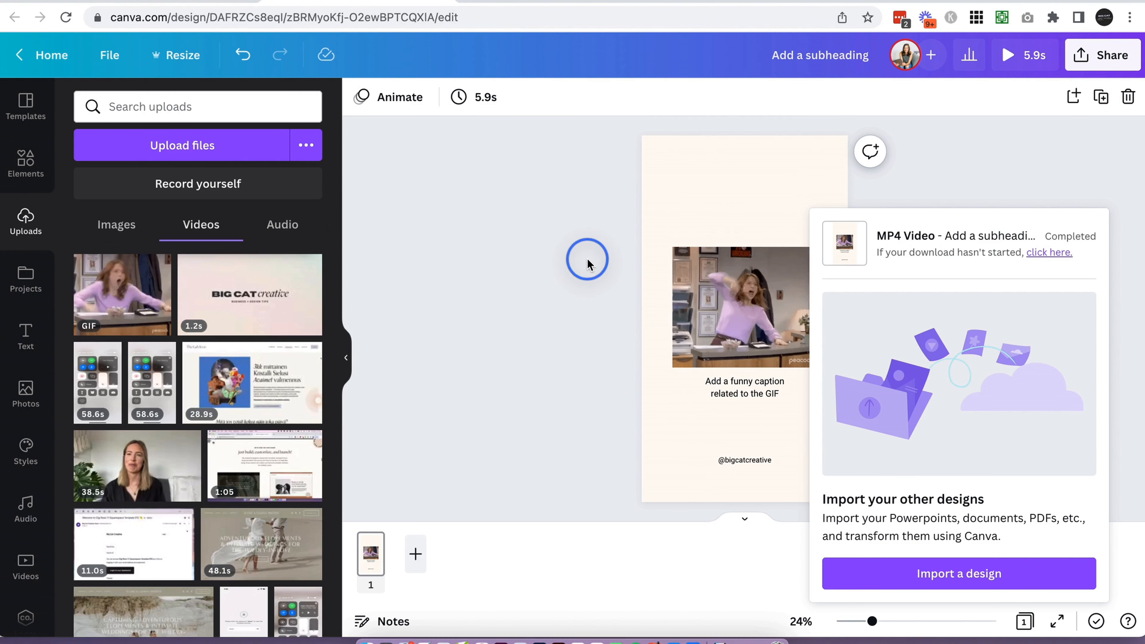